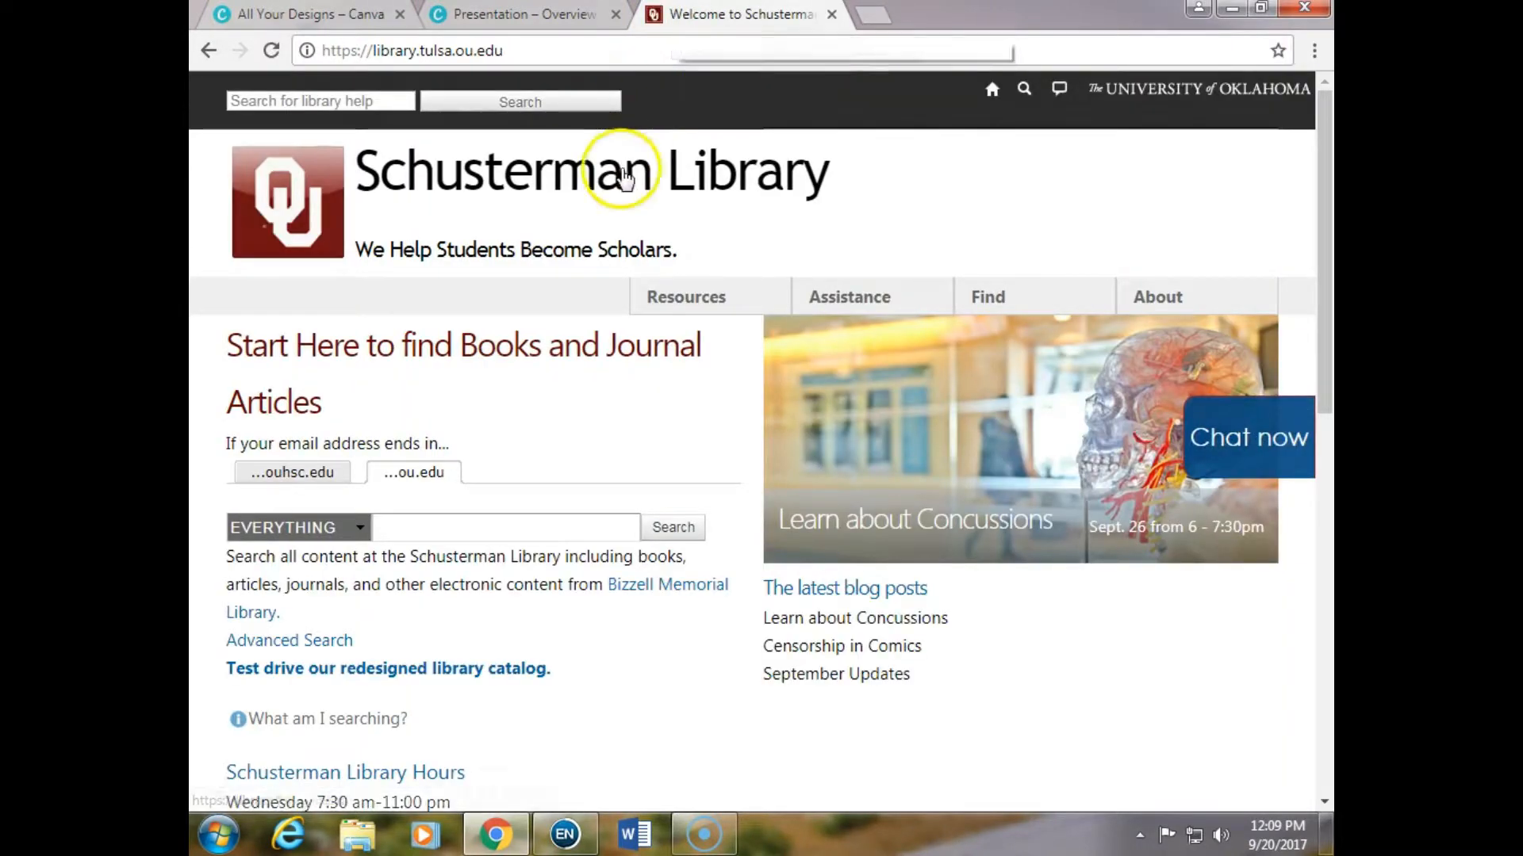
Open the EndNote page within the Schusterman Library's technology section.
scroll(516, 462, down, 4)
scroll(521, 464, down, 3)
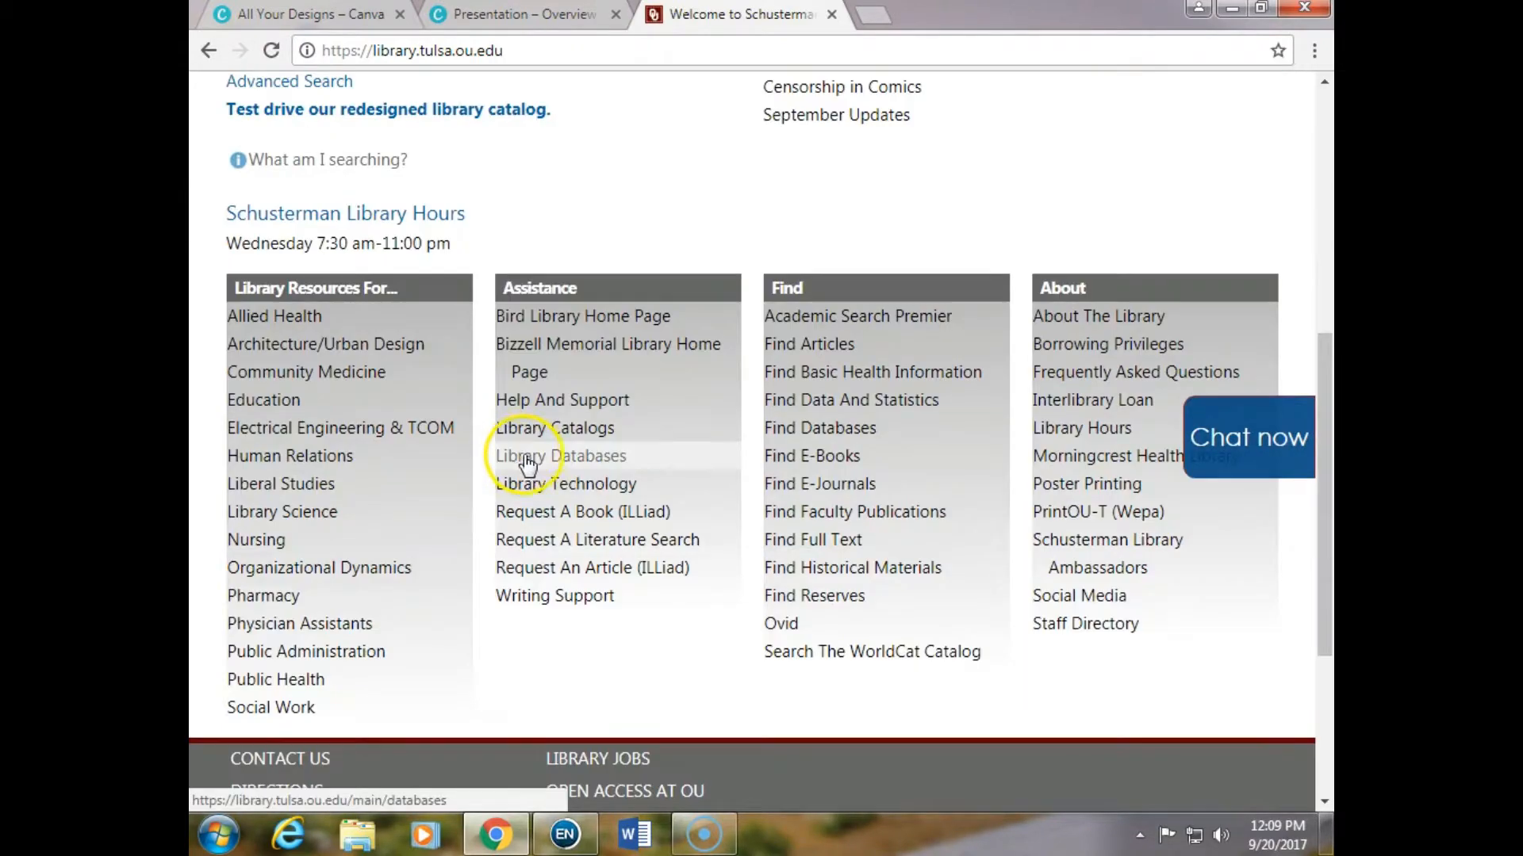
click(521, 485)
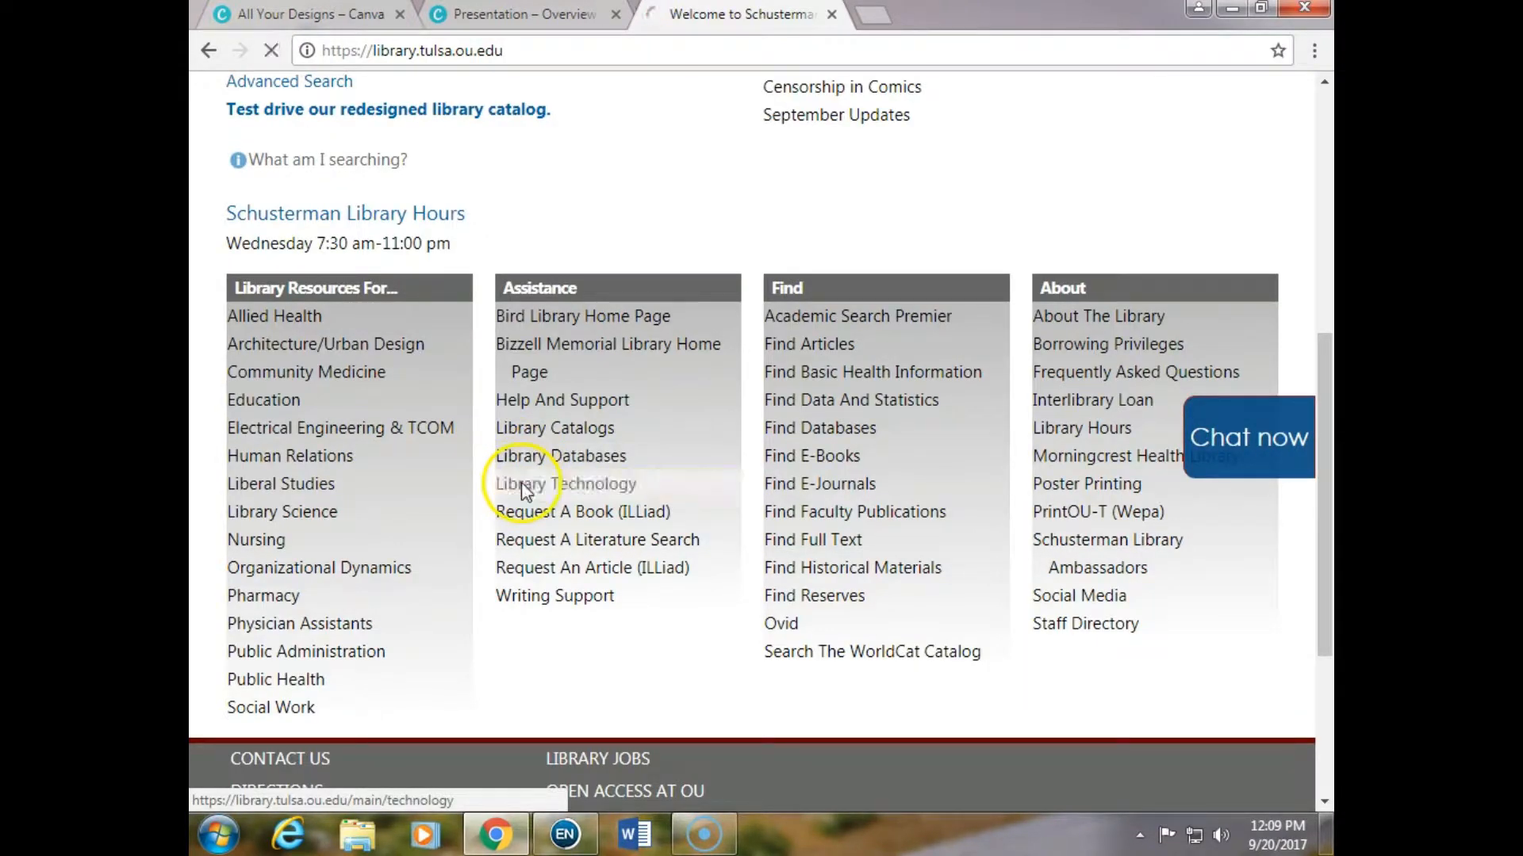
scroll(521, 484, down, 3)
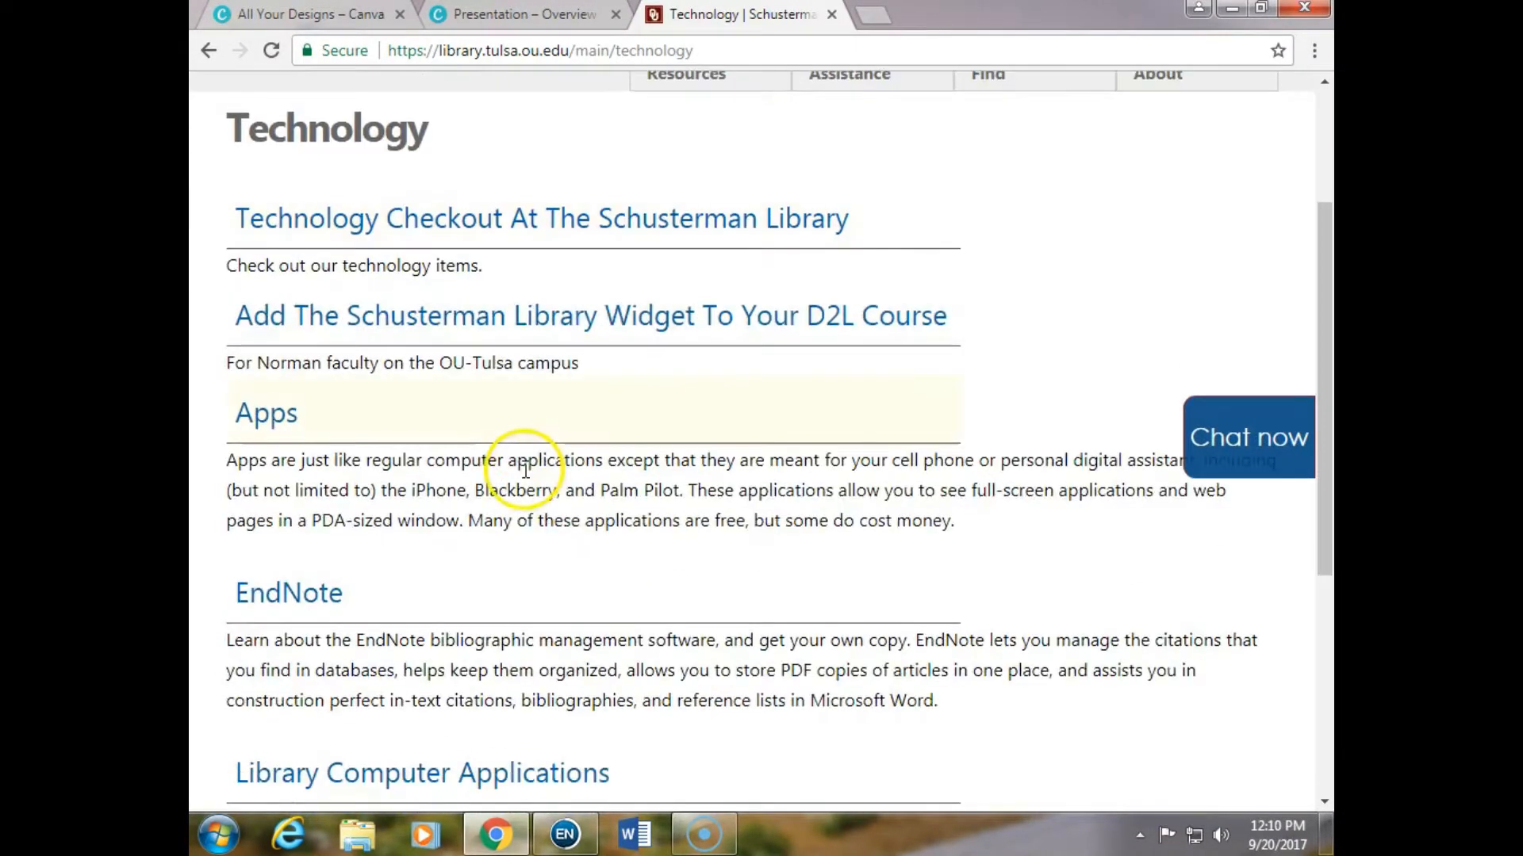
click(329, 613)
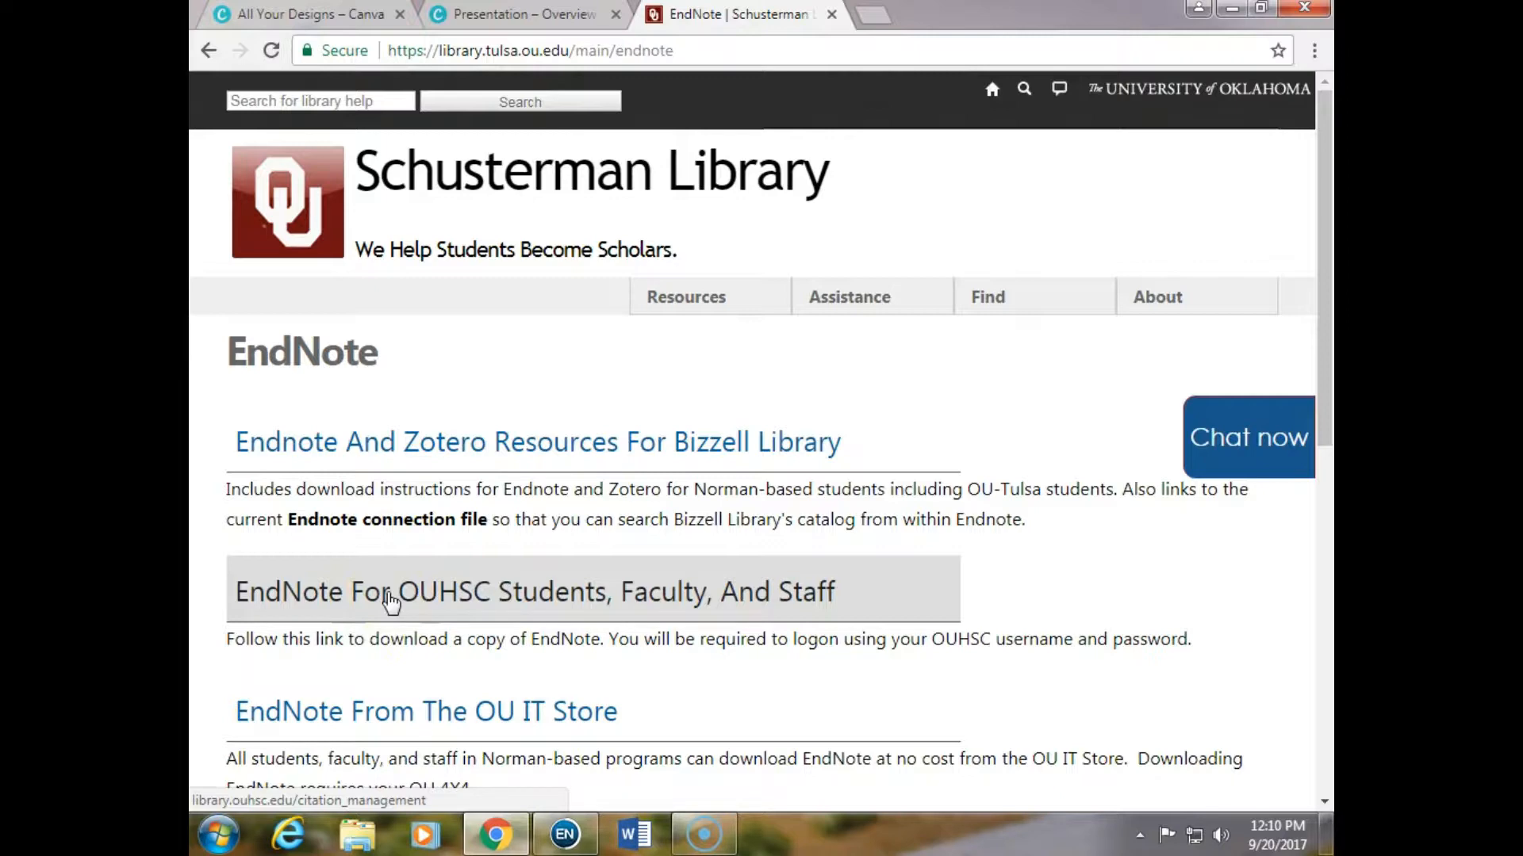
Open the Bird Library's Download Endnote form for OUHSC users and review its software and status fields.
click(391, 603)
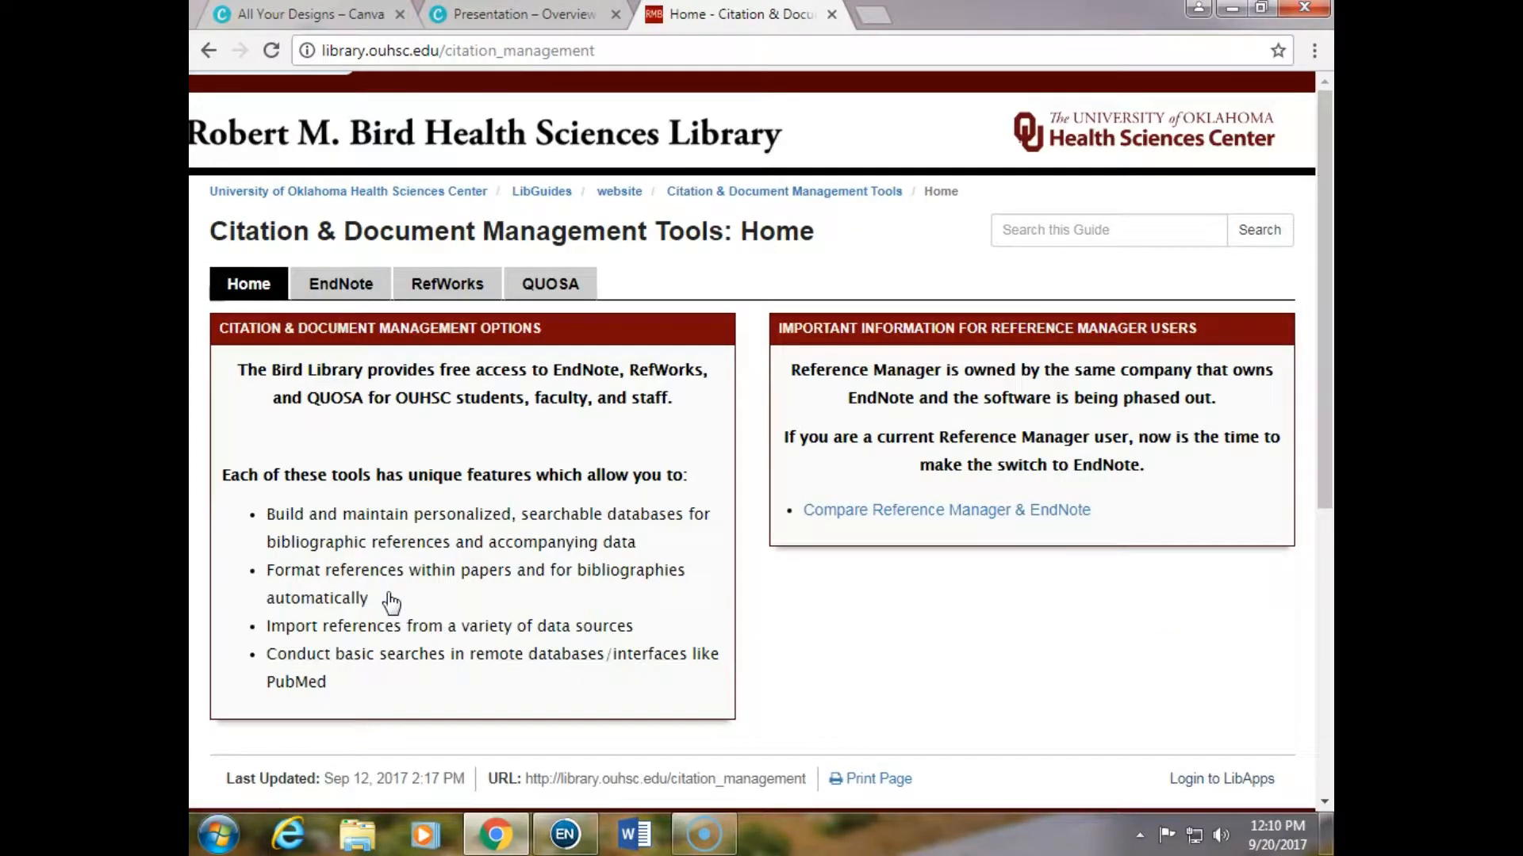
click(354, 291)
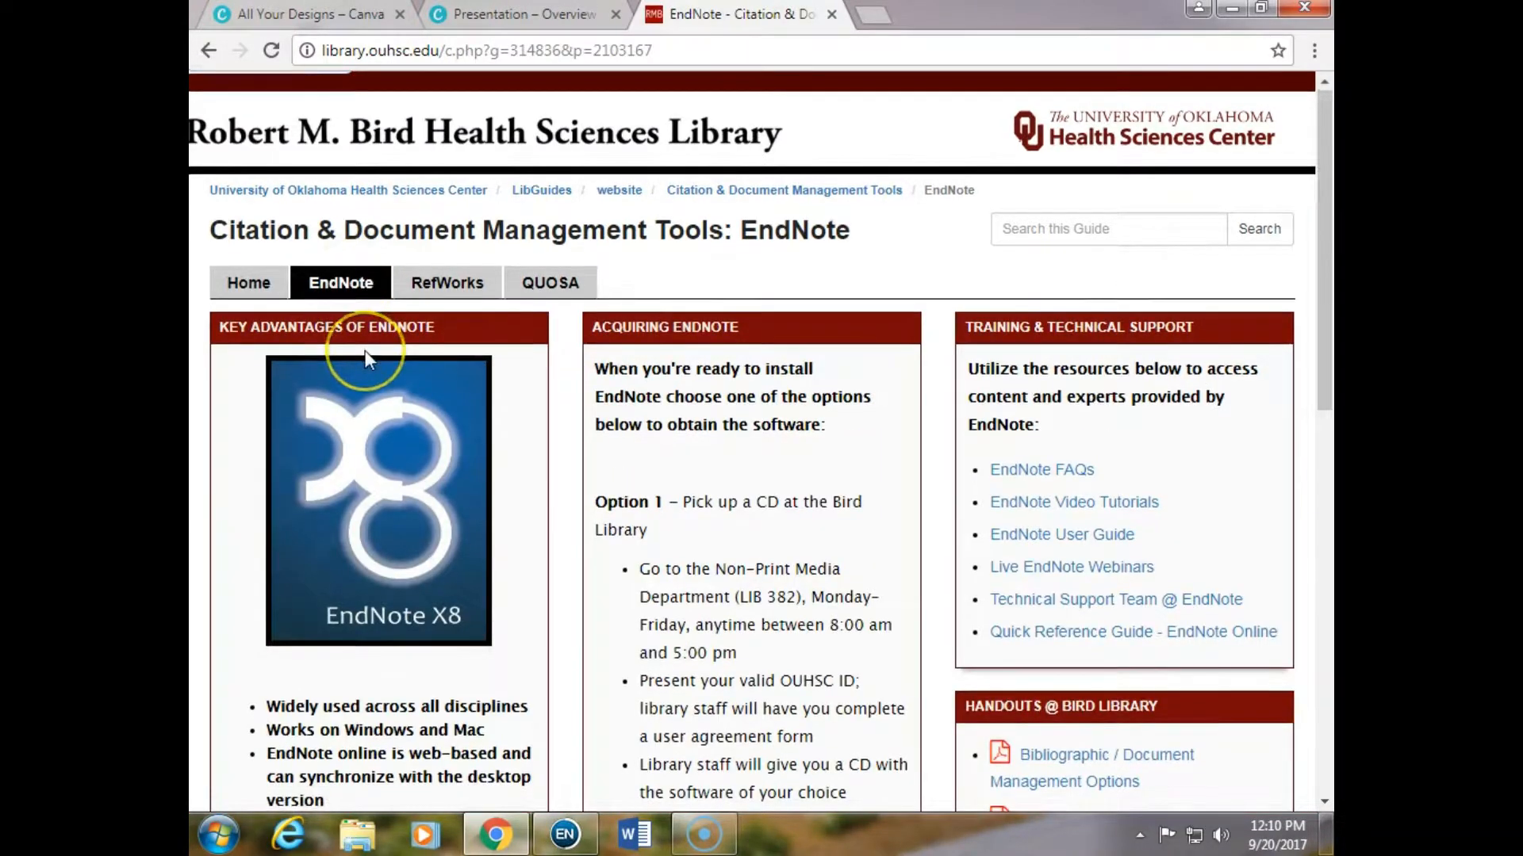
scroll(365, 359, down, 5)
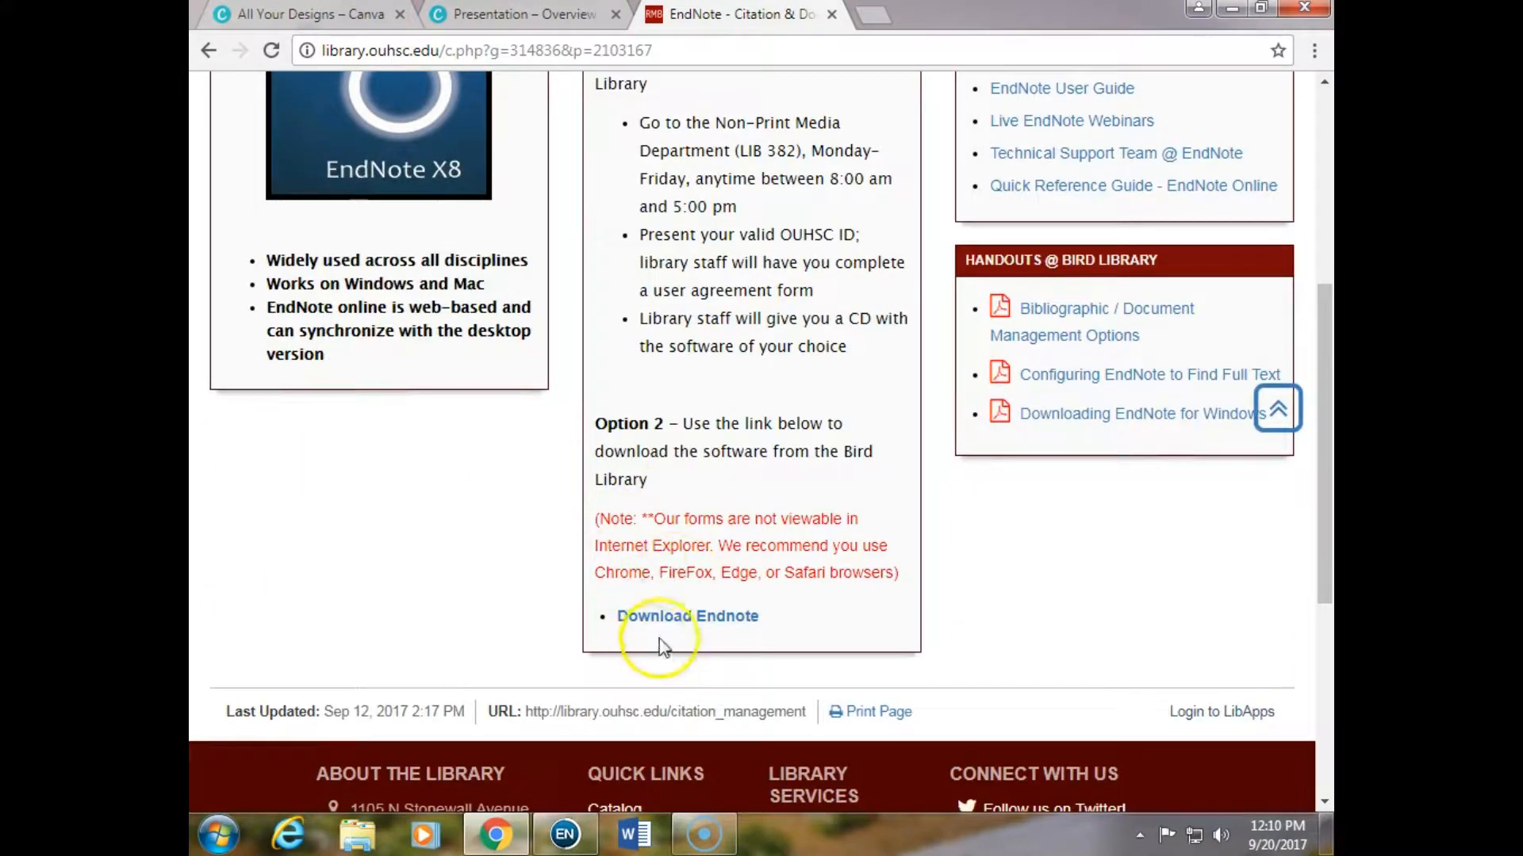
click(656, 620)
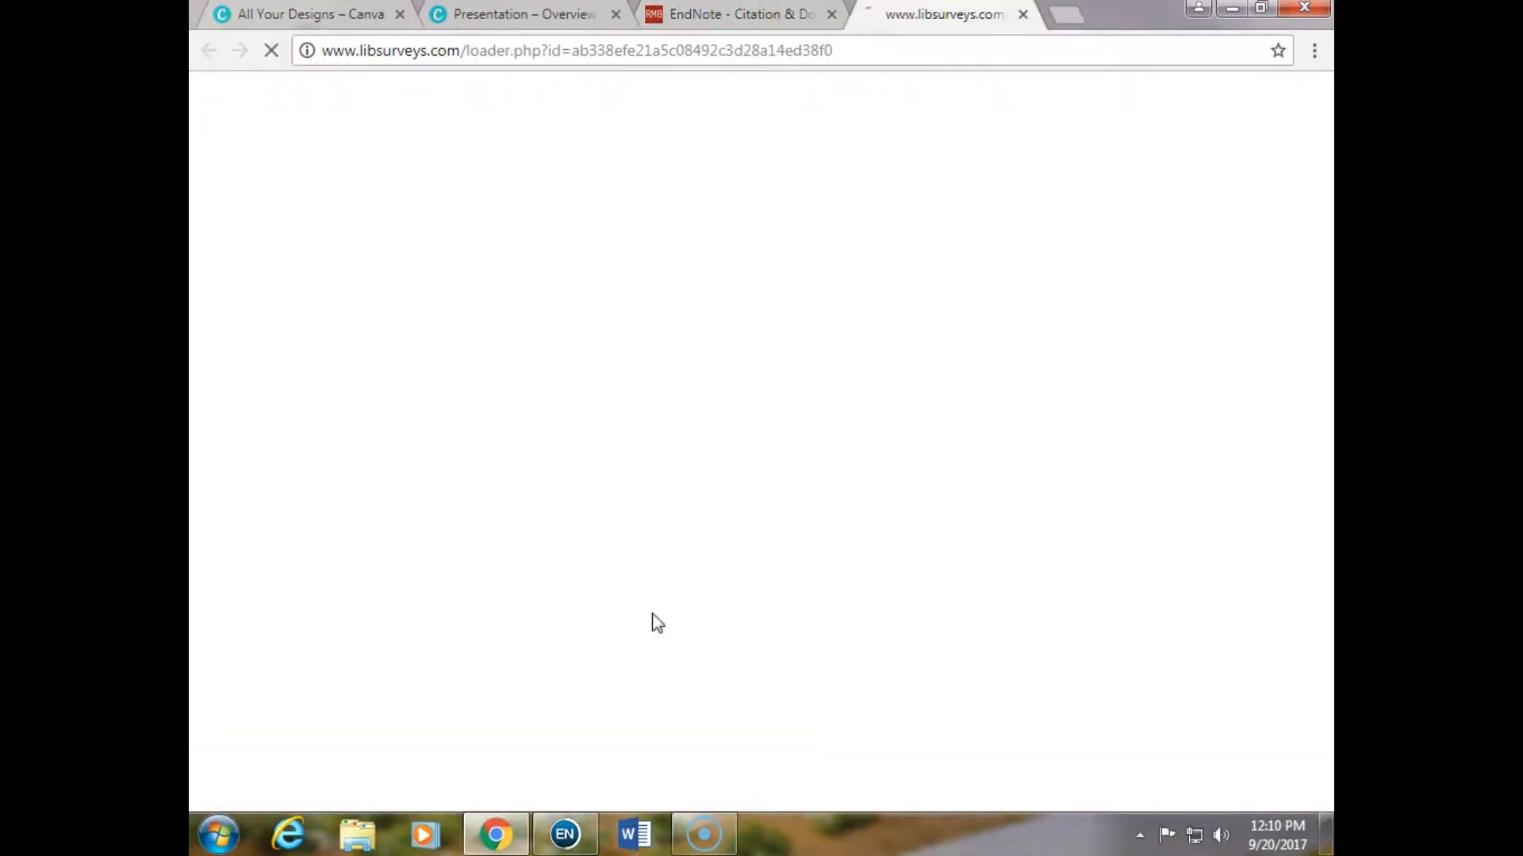
scroll(412, 598, down, 4)
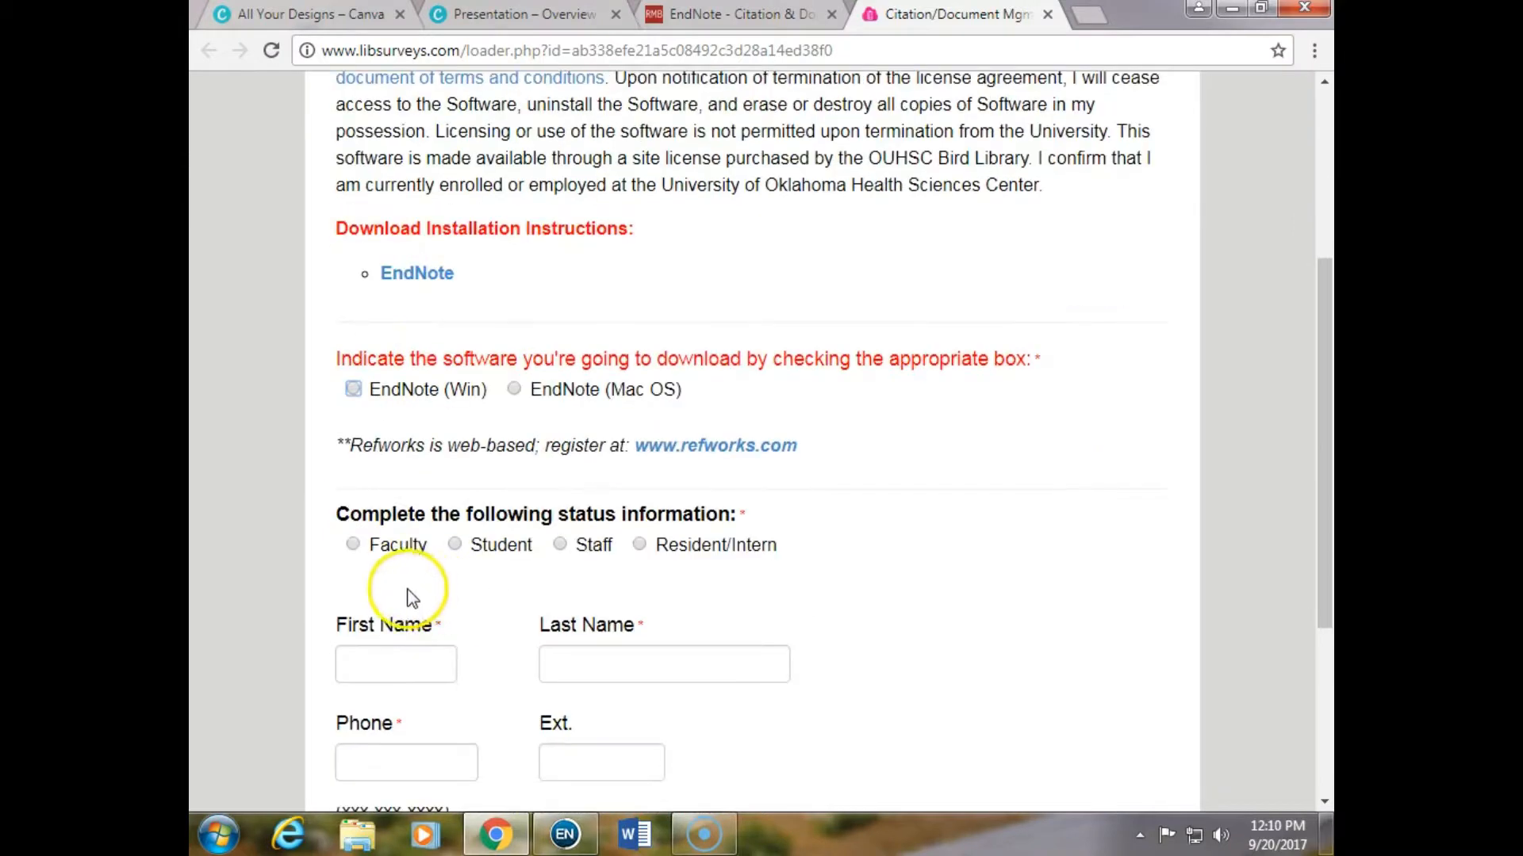
scroll(369, 599, down, 1)
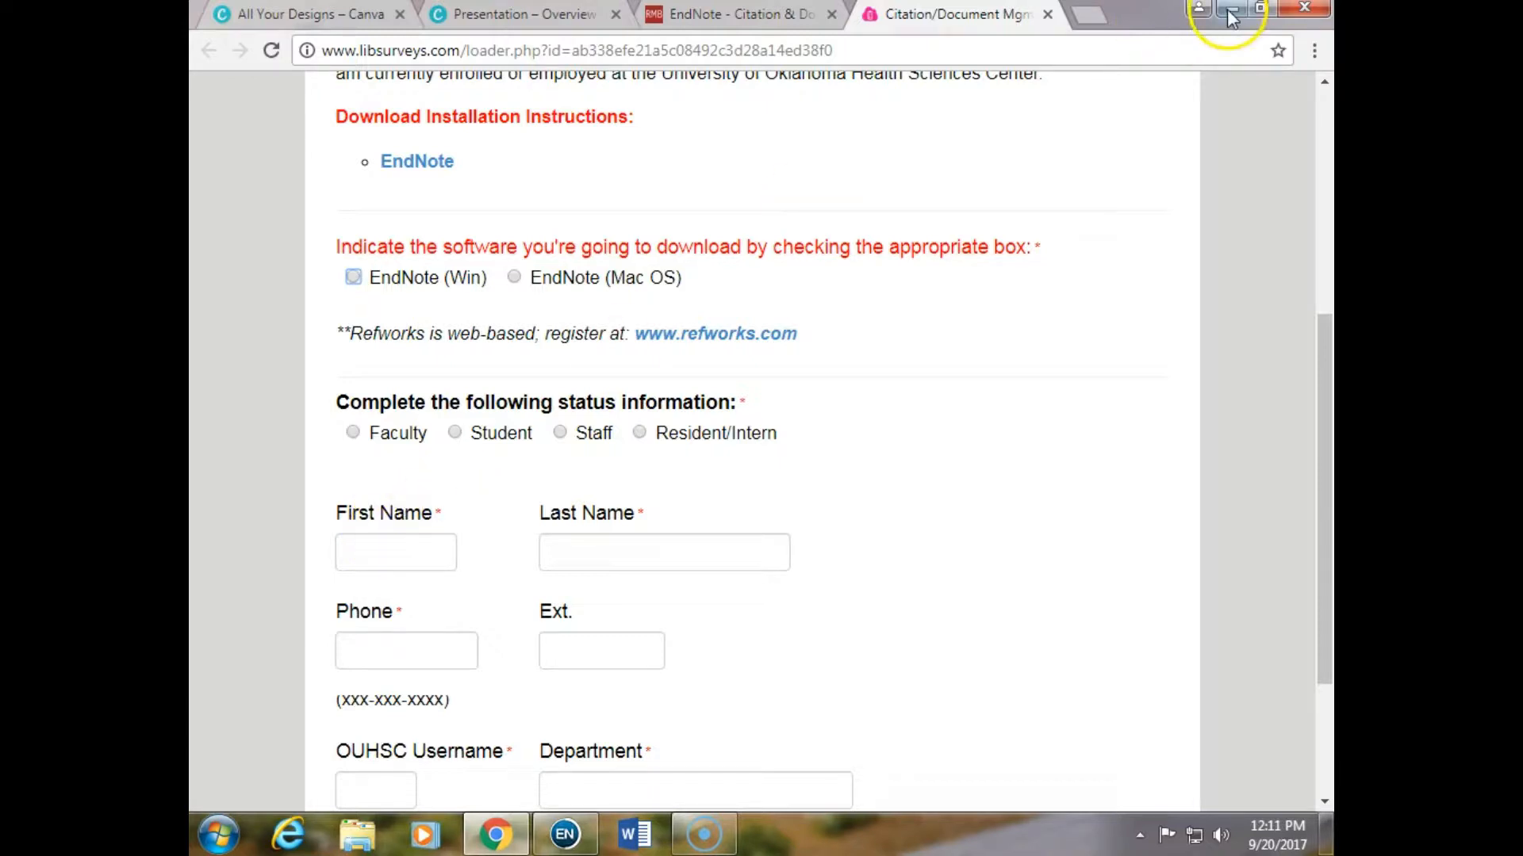
Switch to EndNote X8 and create a reference library named My EndNote Library.enl in Documents.
click(571, 839)
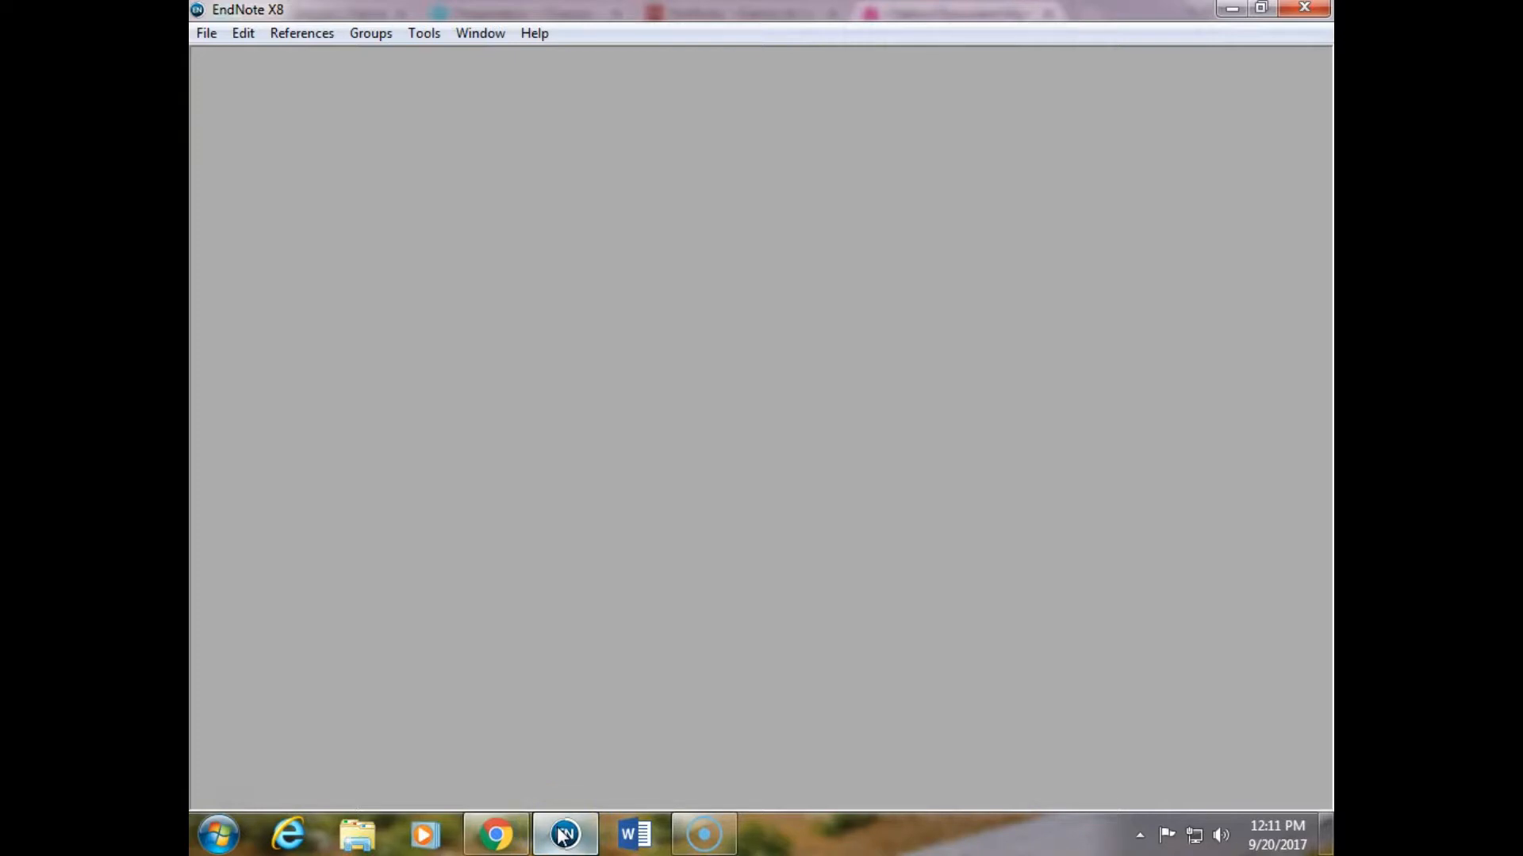
mouse_move(704, 834)
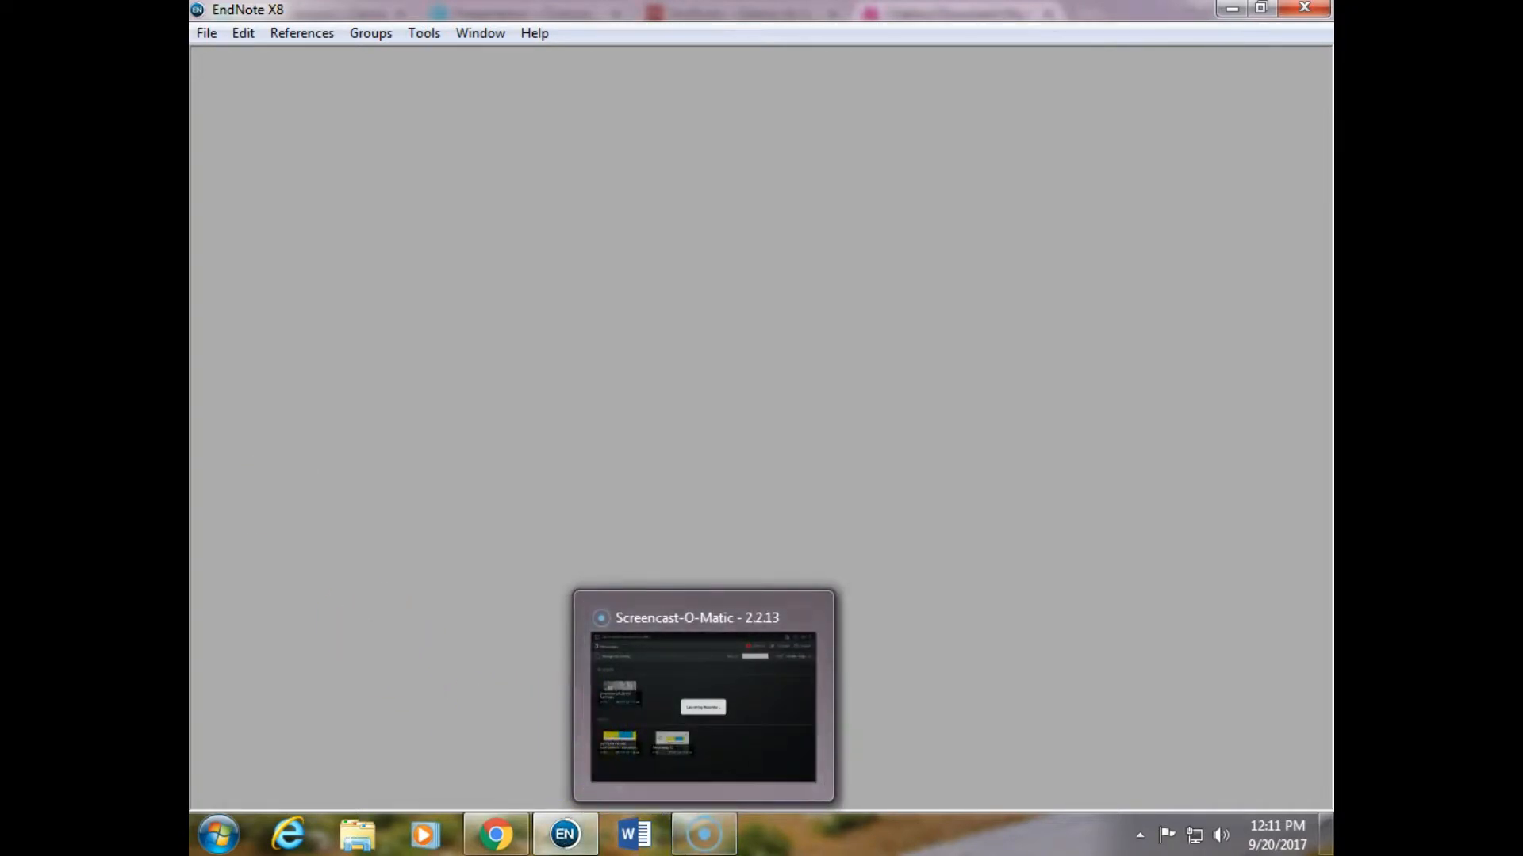
click(209, 32)
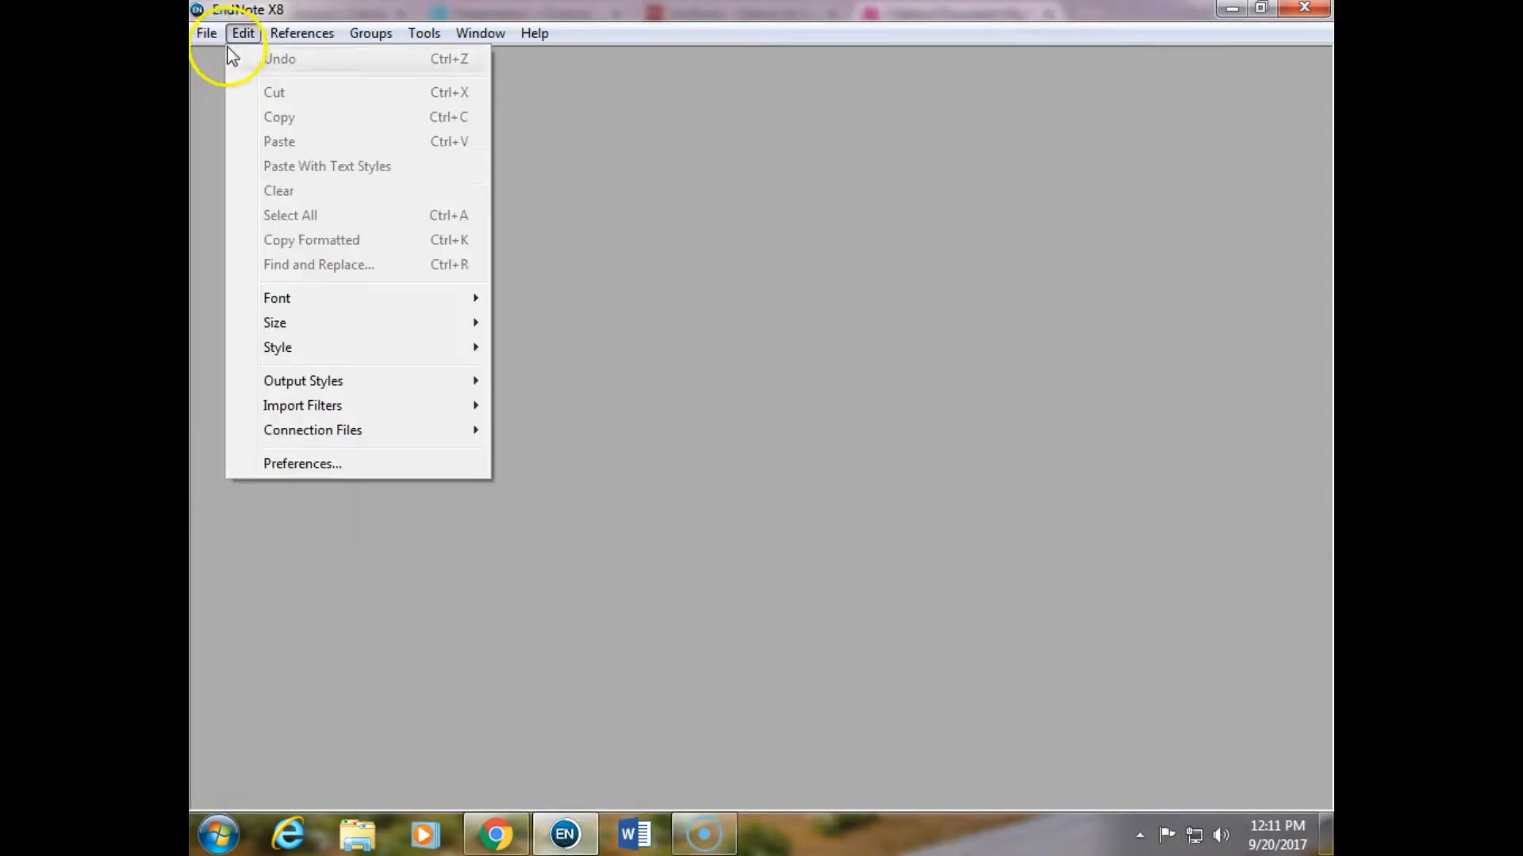
click(225, 58)
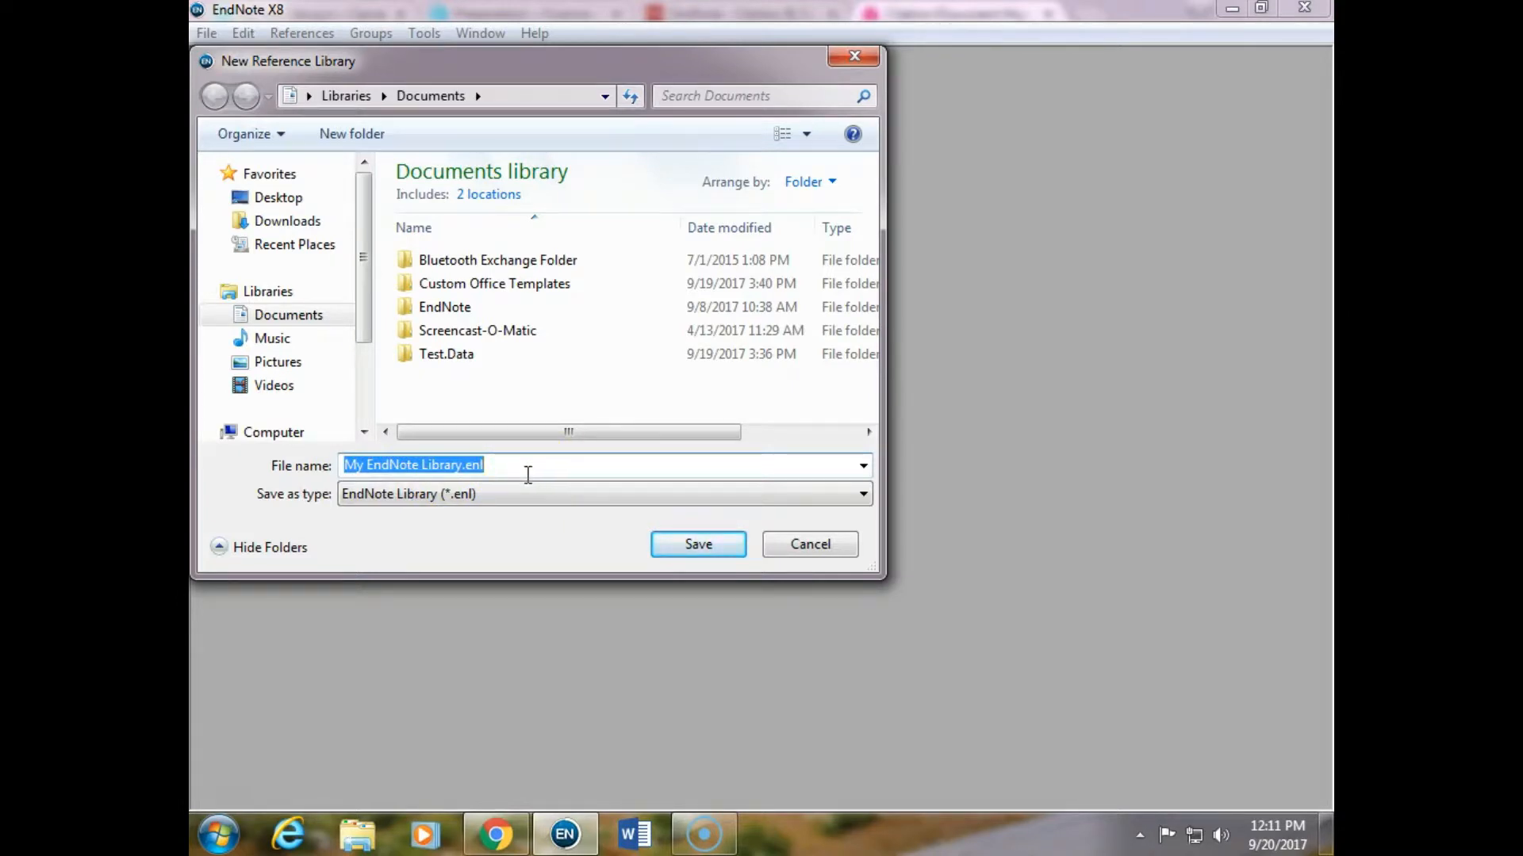
click(669, 550)
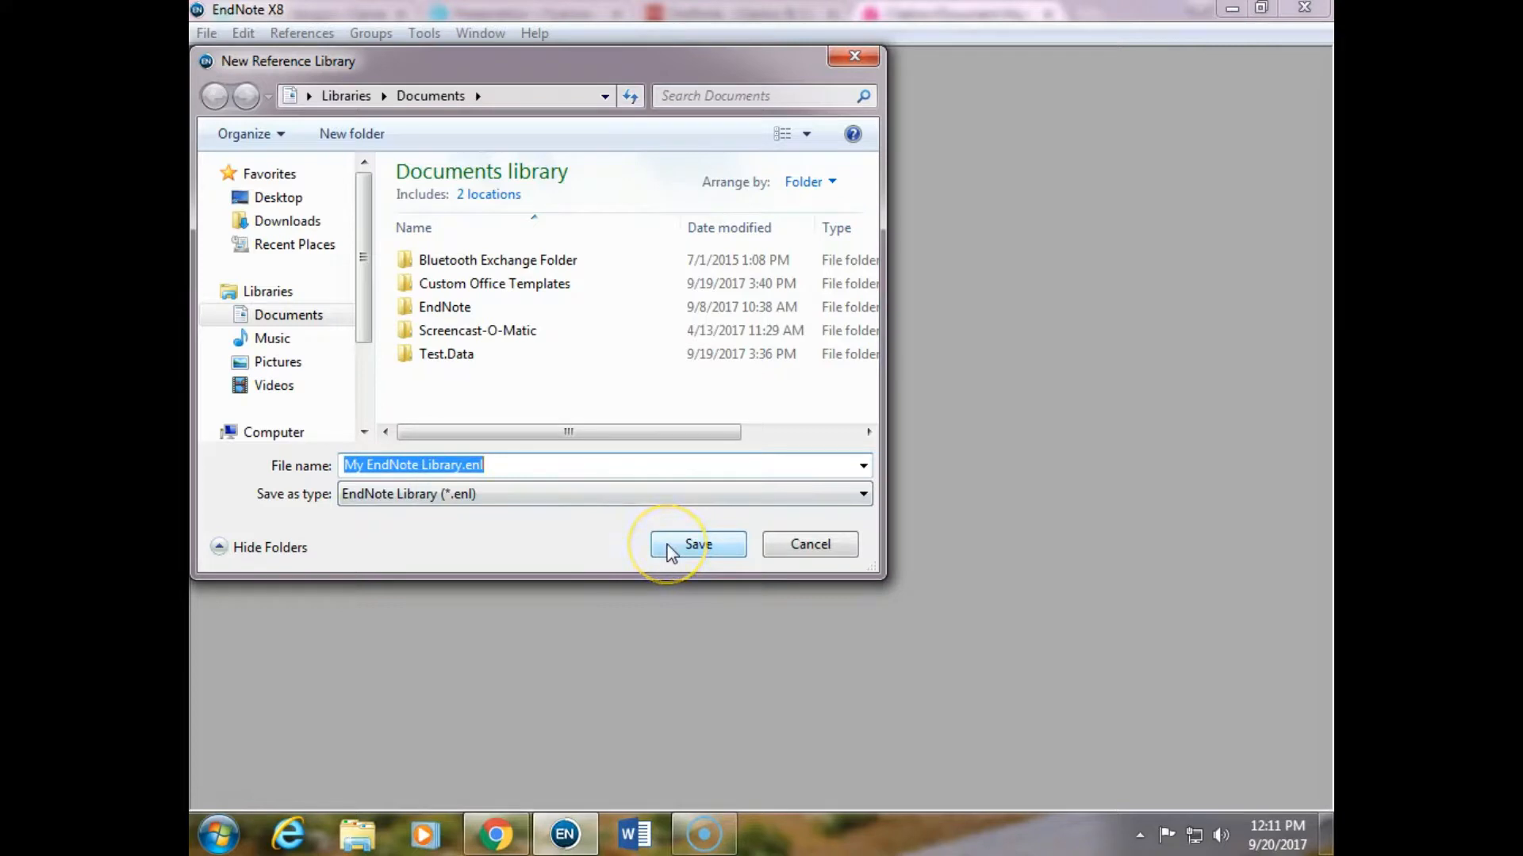
click(670, 548)
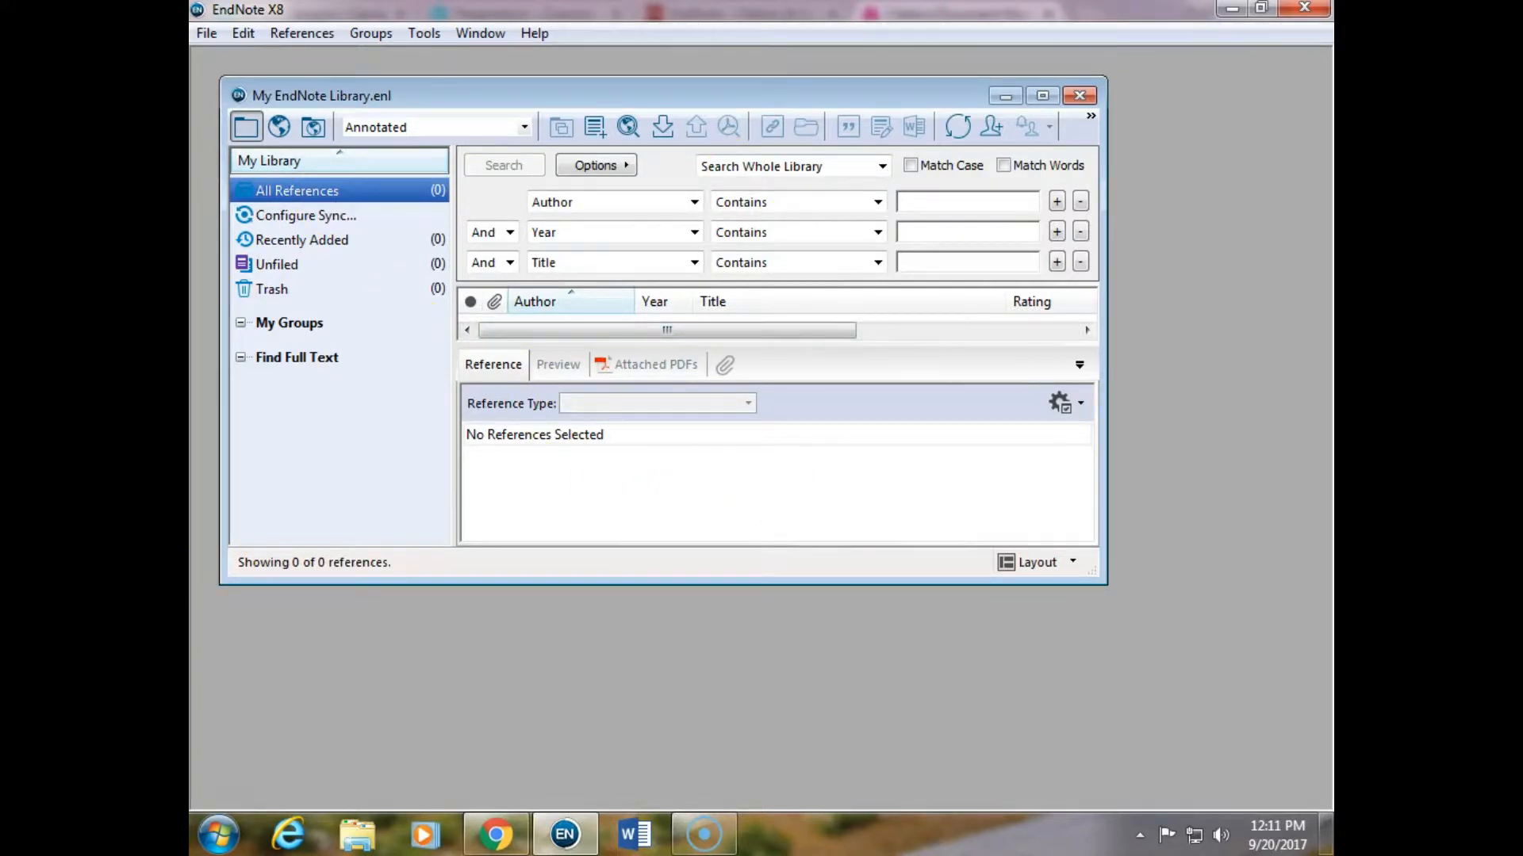
Maximize the library window and view the reference pane's Preview and Attached PDFs views.
click(1042, 95)
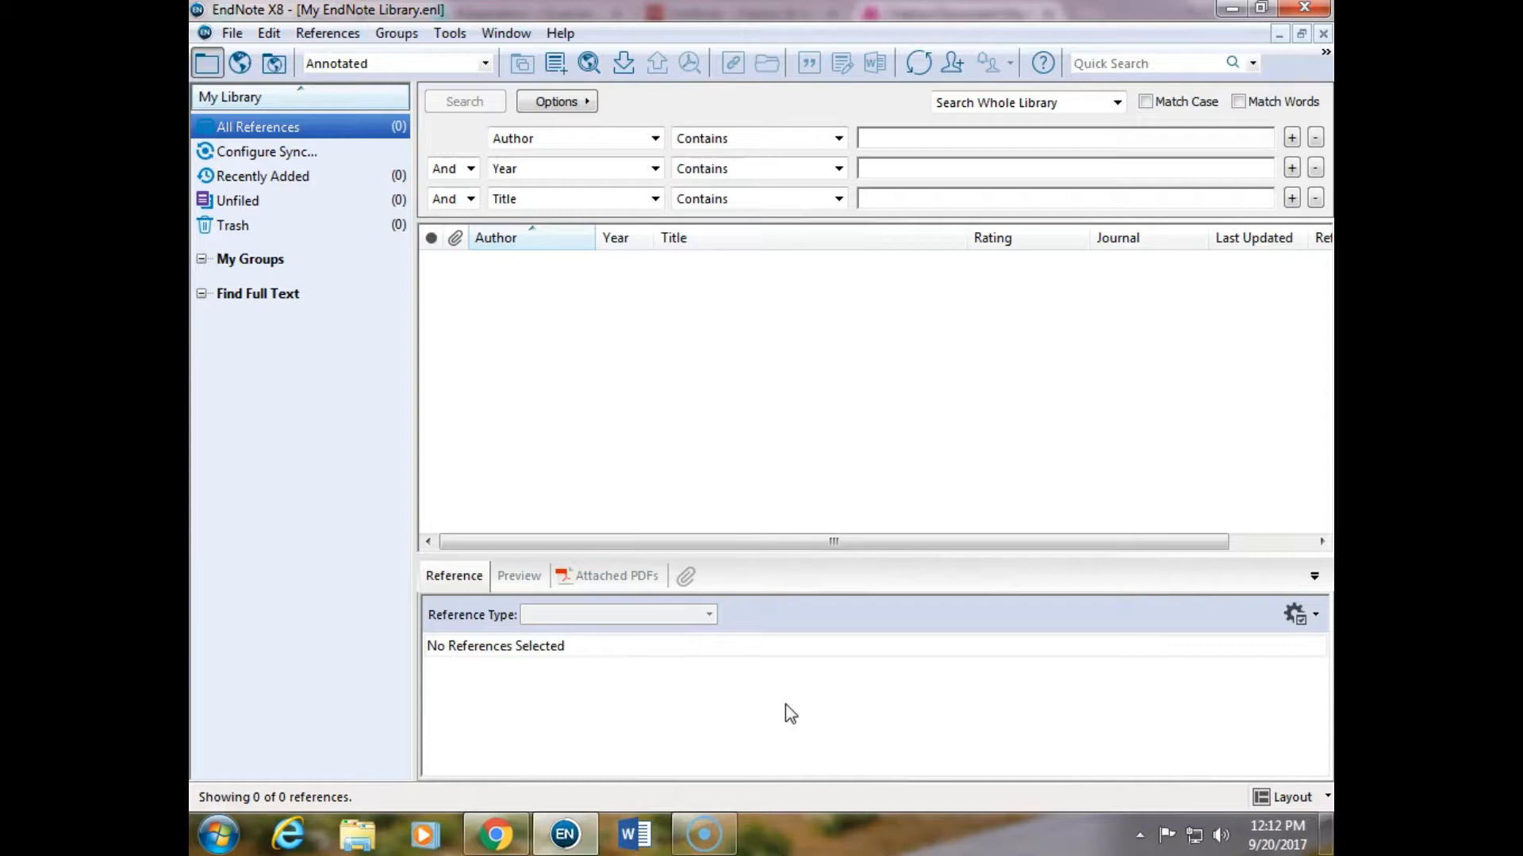
click(519, 578)
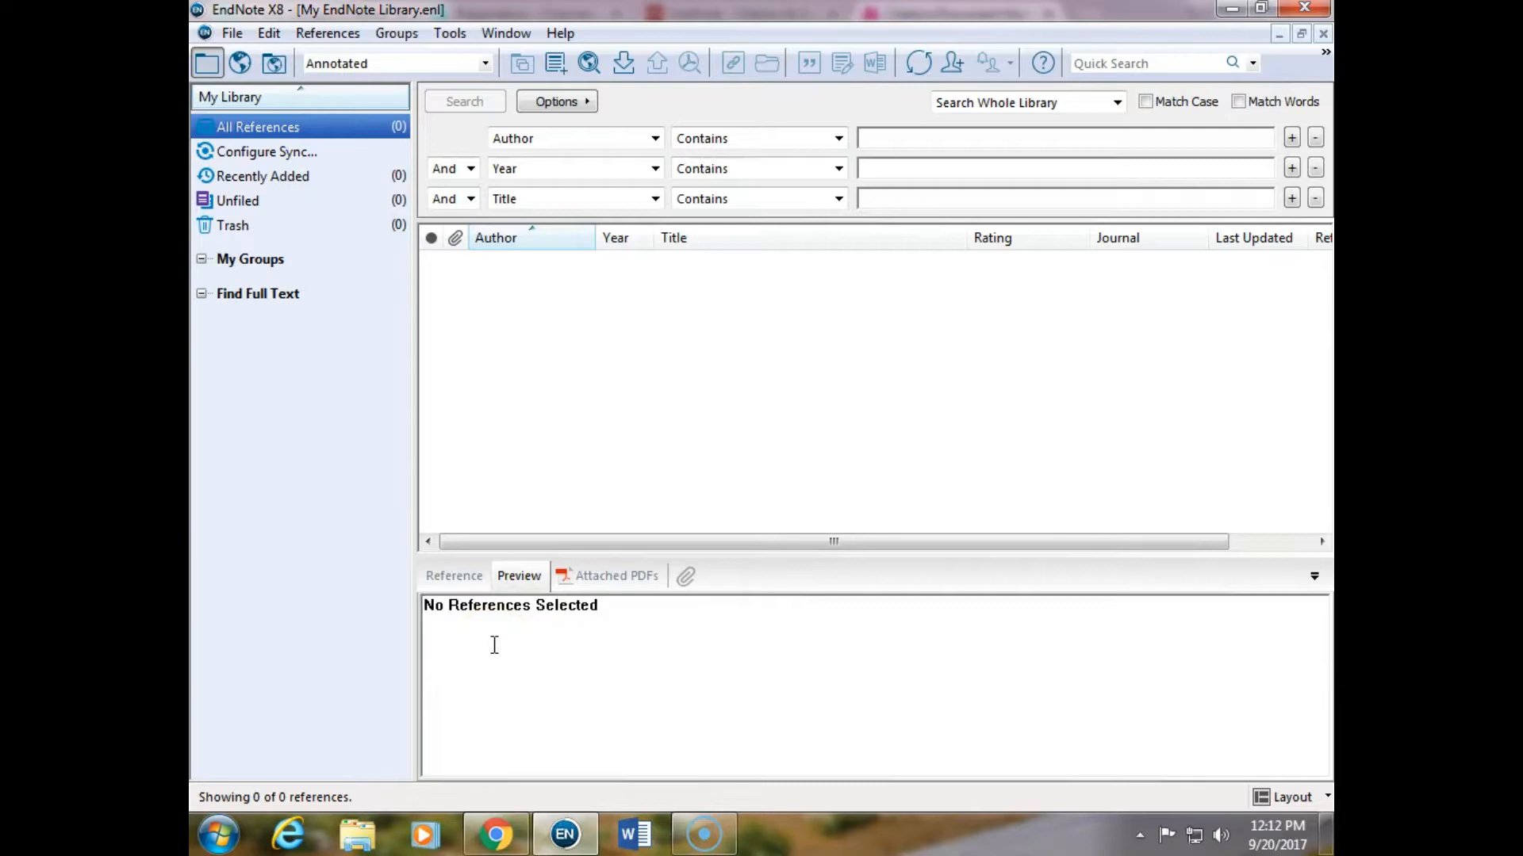
click(613, 578)
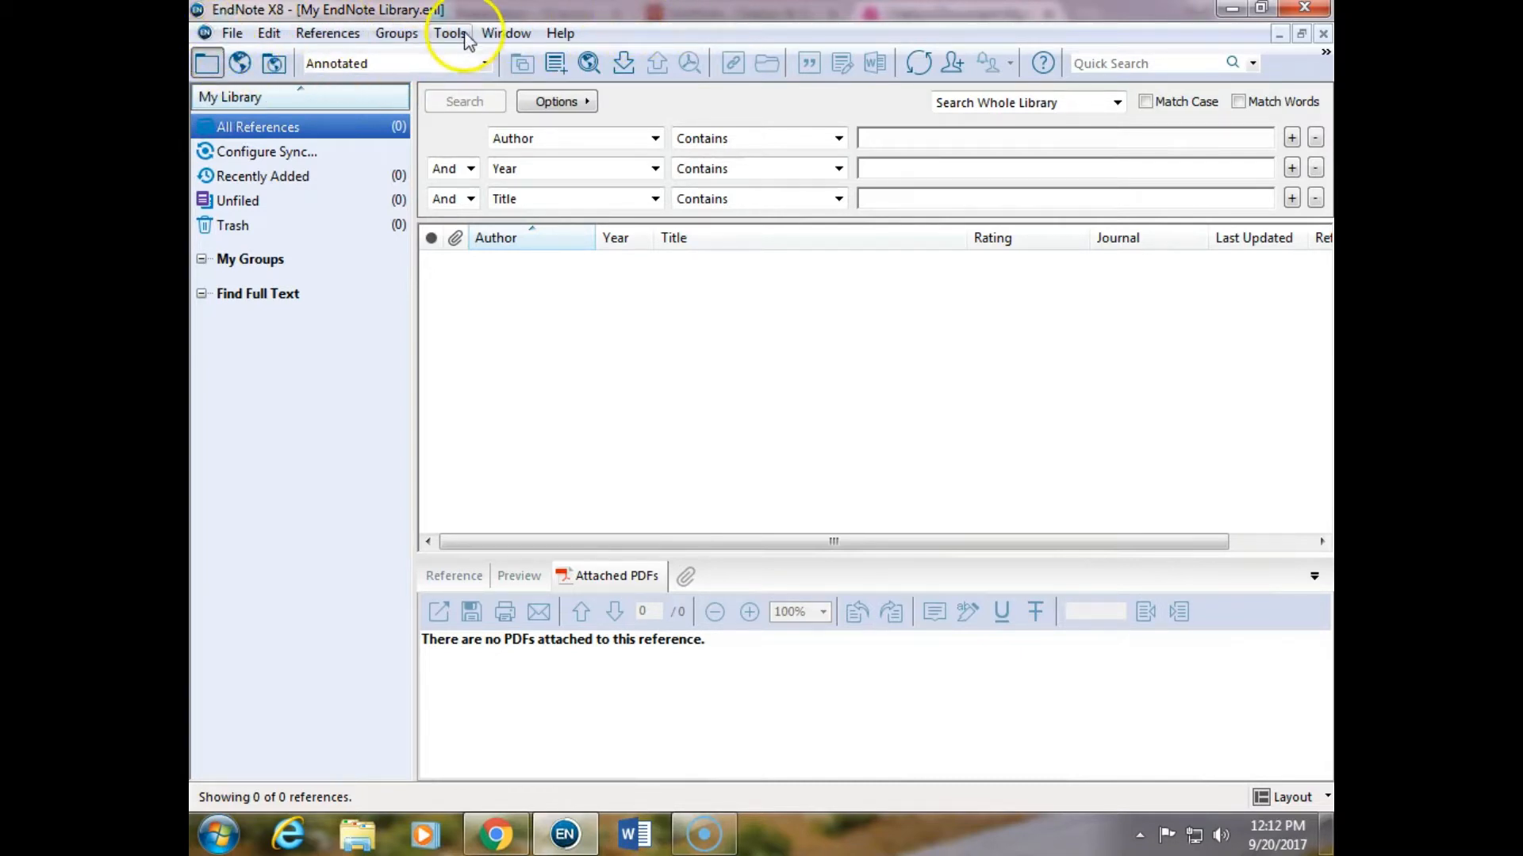
Create a new reference and set its reference type to Book.
click(315, 38)
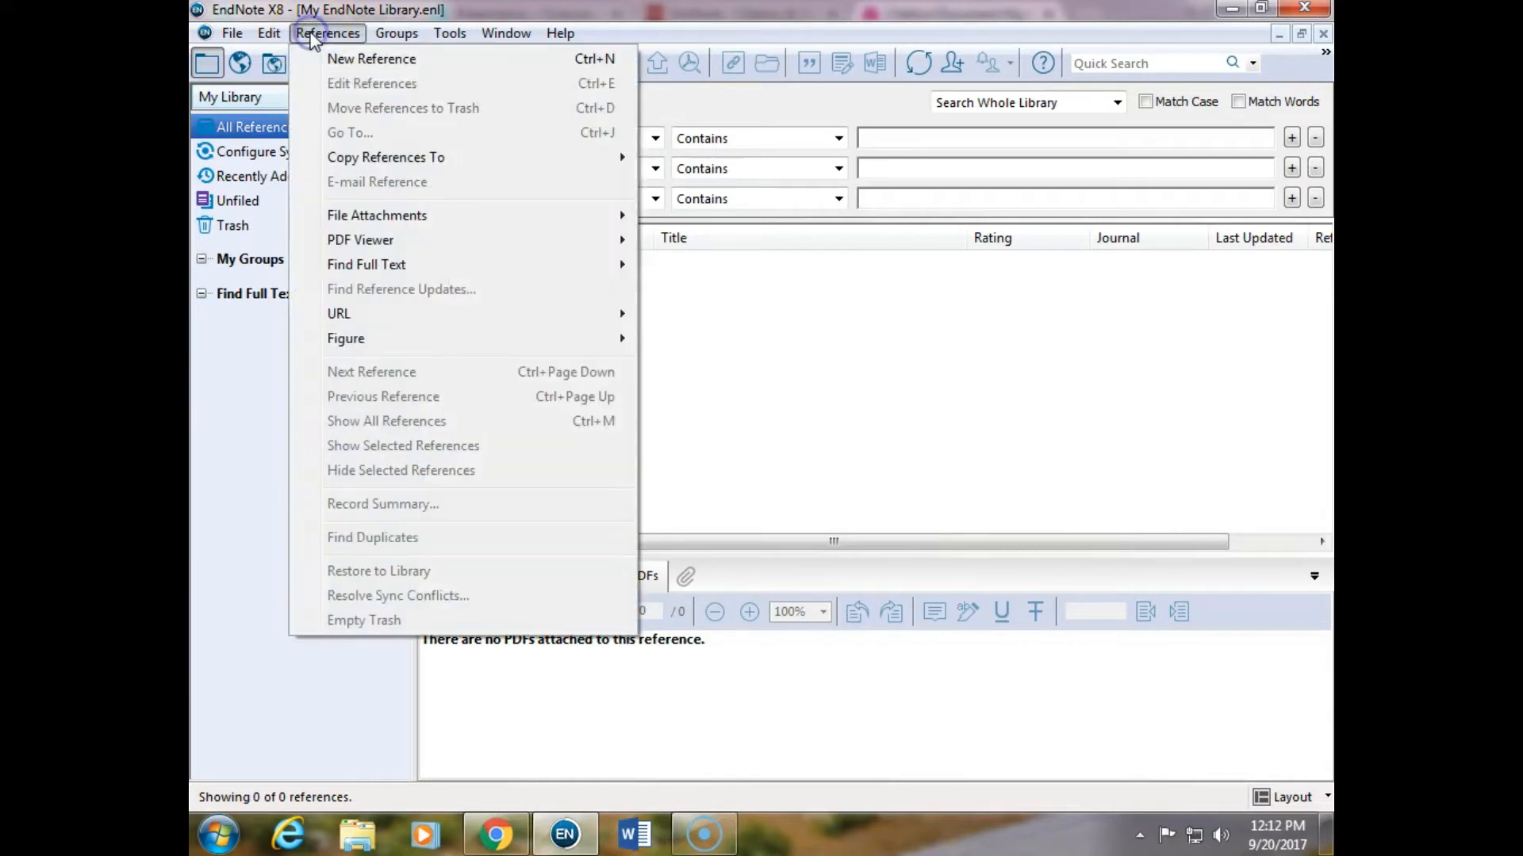
click(332, 59)
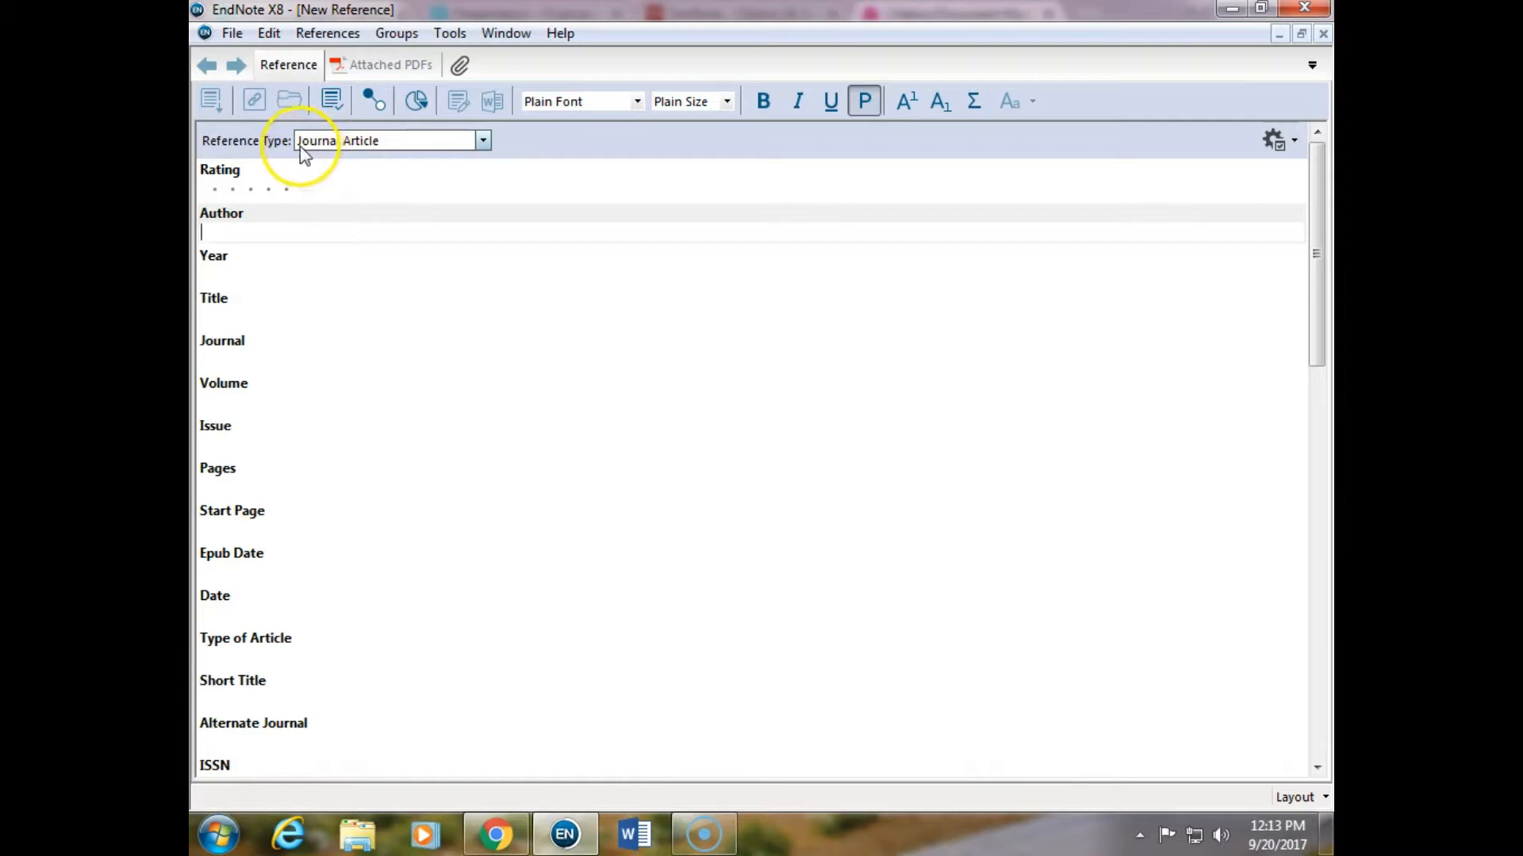
scroll(384, 302, up, 8)
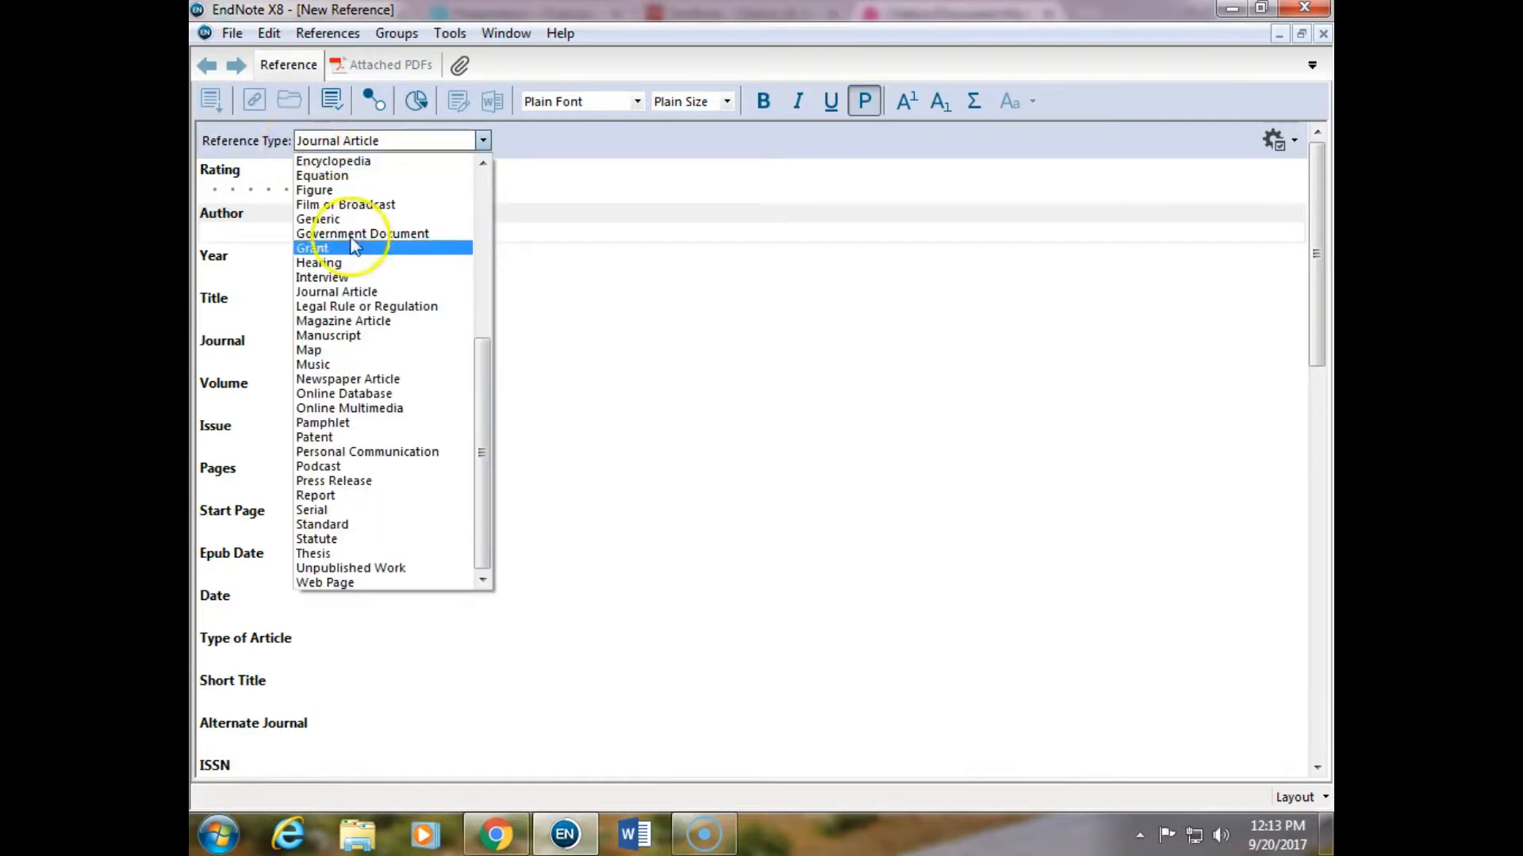
scroll(391, 349, down, 7)
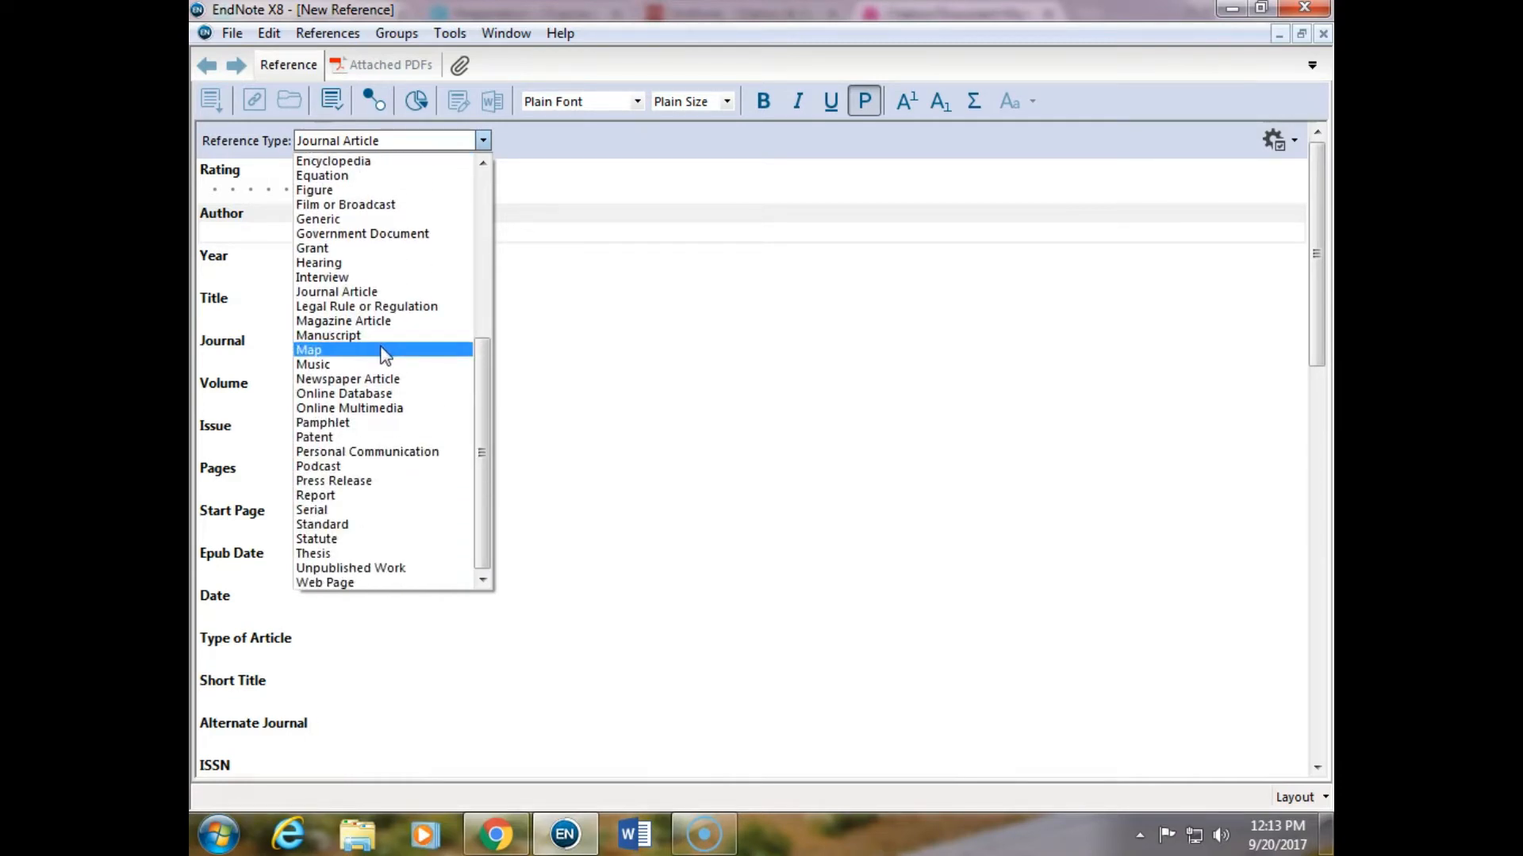
scroll(380, 365, up, 5)
scroll(369, 379, up, 2)
click(323, 251)
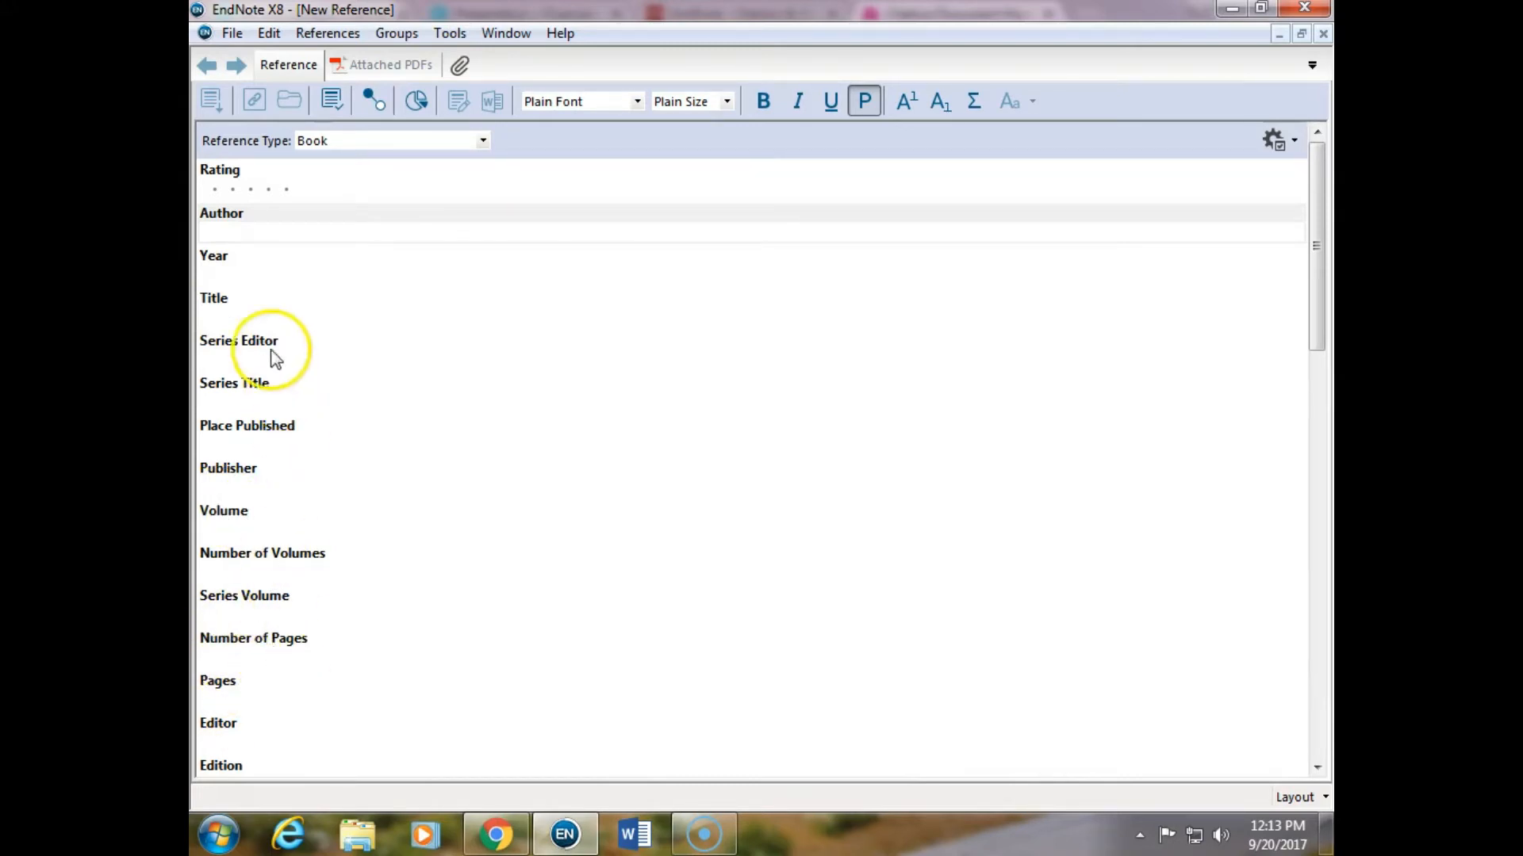
Enter the author's name, the year 2017 and the title "Introduction to EndNote" in the book reference.
click(227, 235)
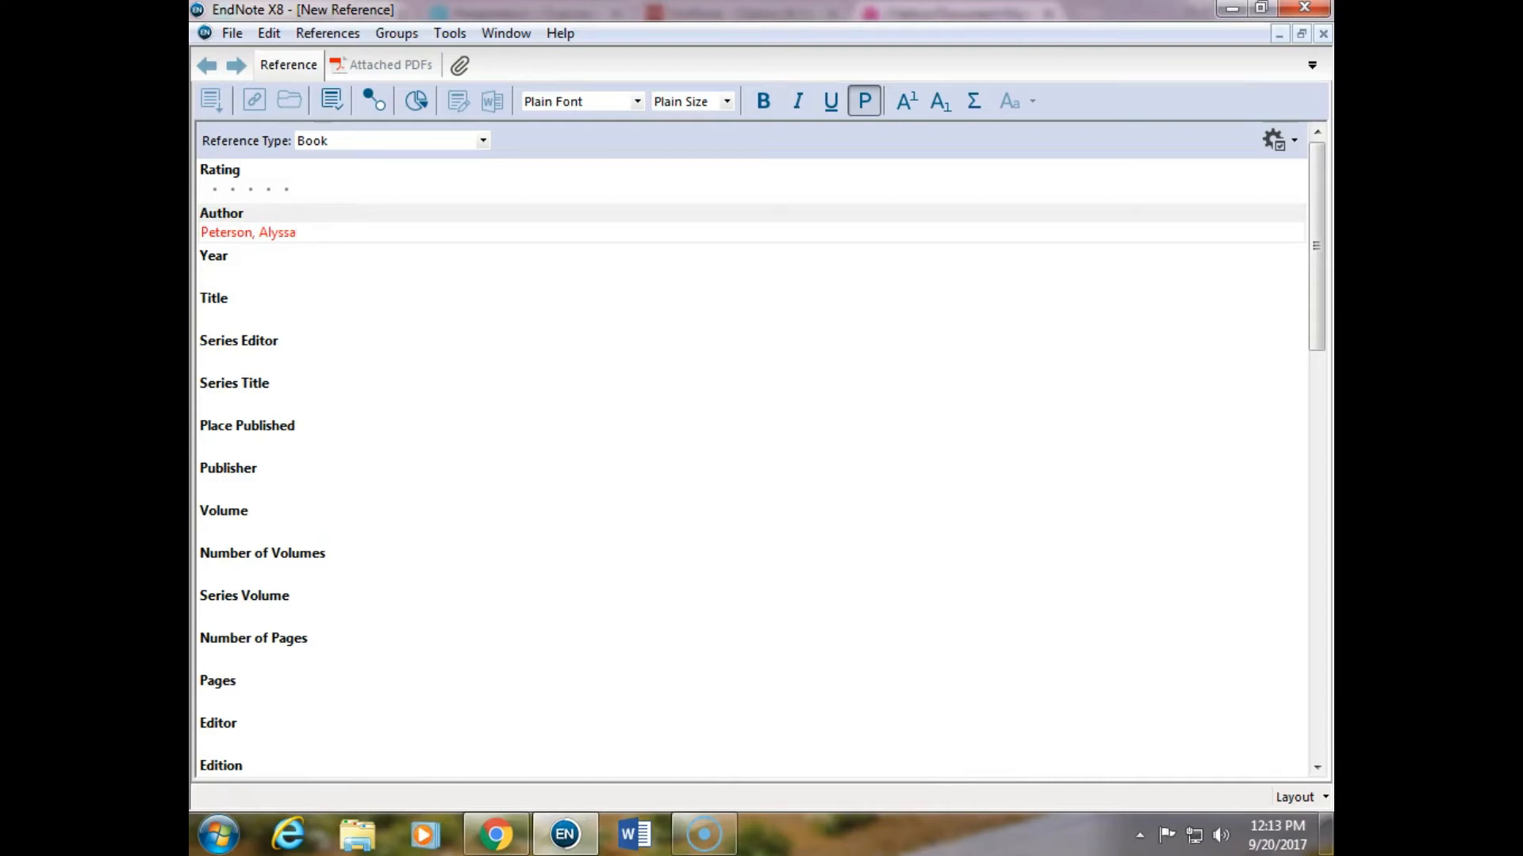
click(211, 274)
text(2017)
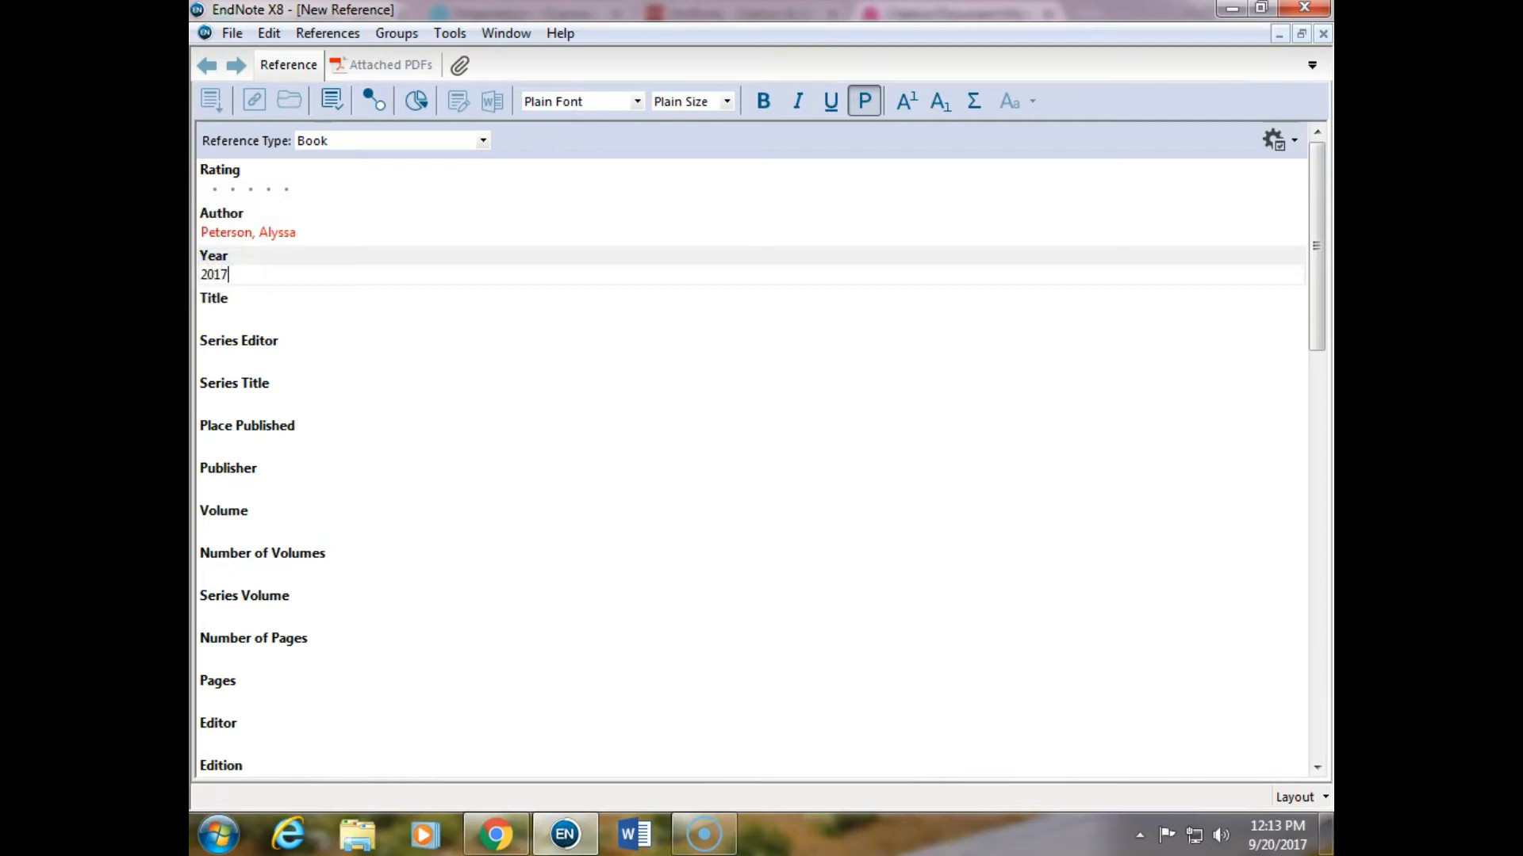
click(213, 310)
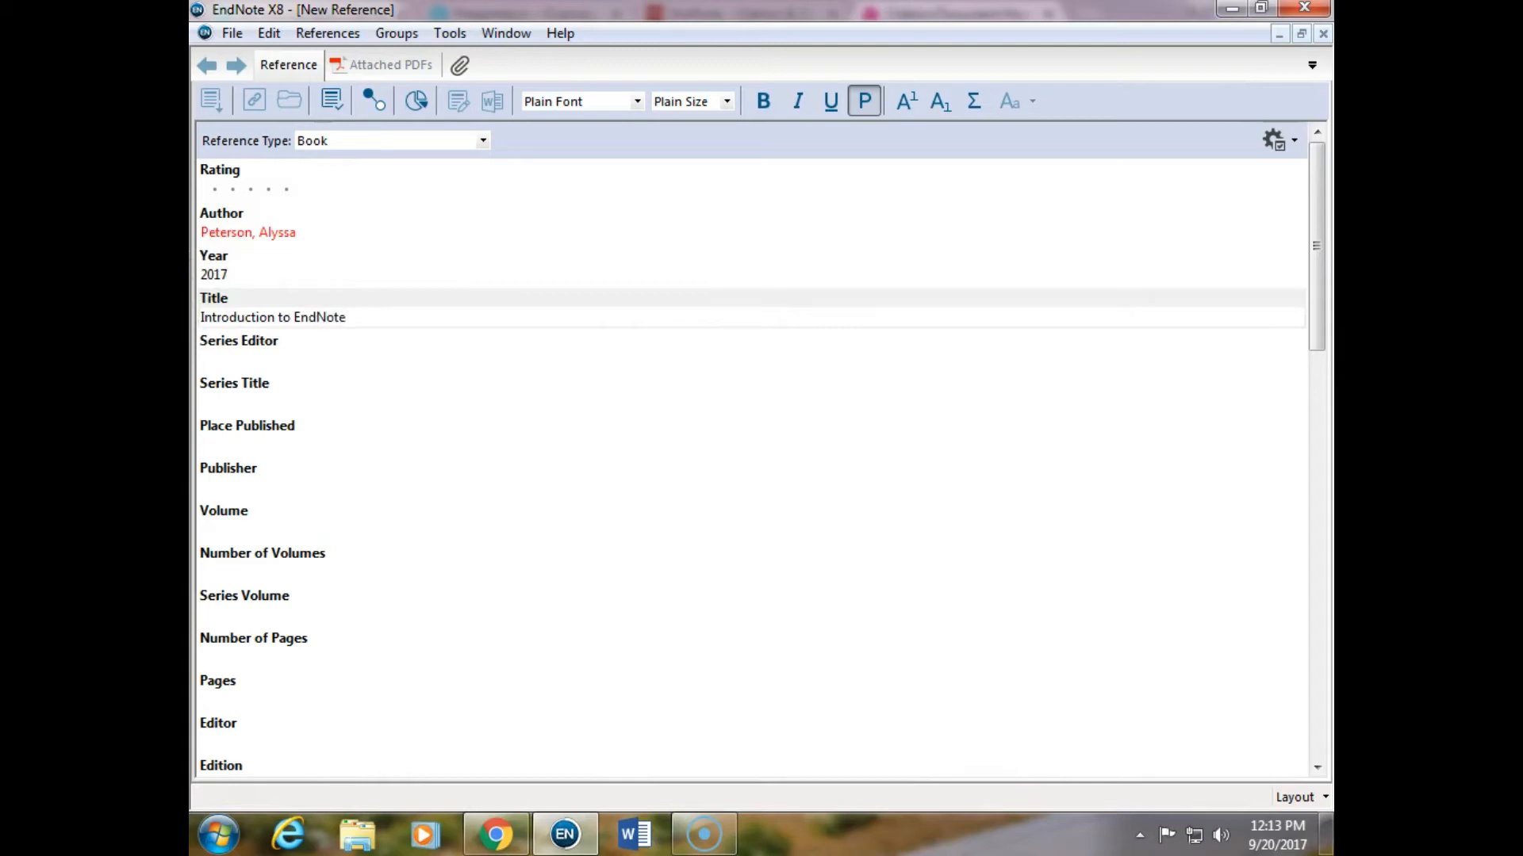
Leave the series fields blank and enter Tulsa, OK as place published and University of Oklahoma Press as publisher.
click(222, 355)
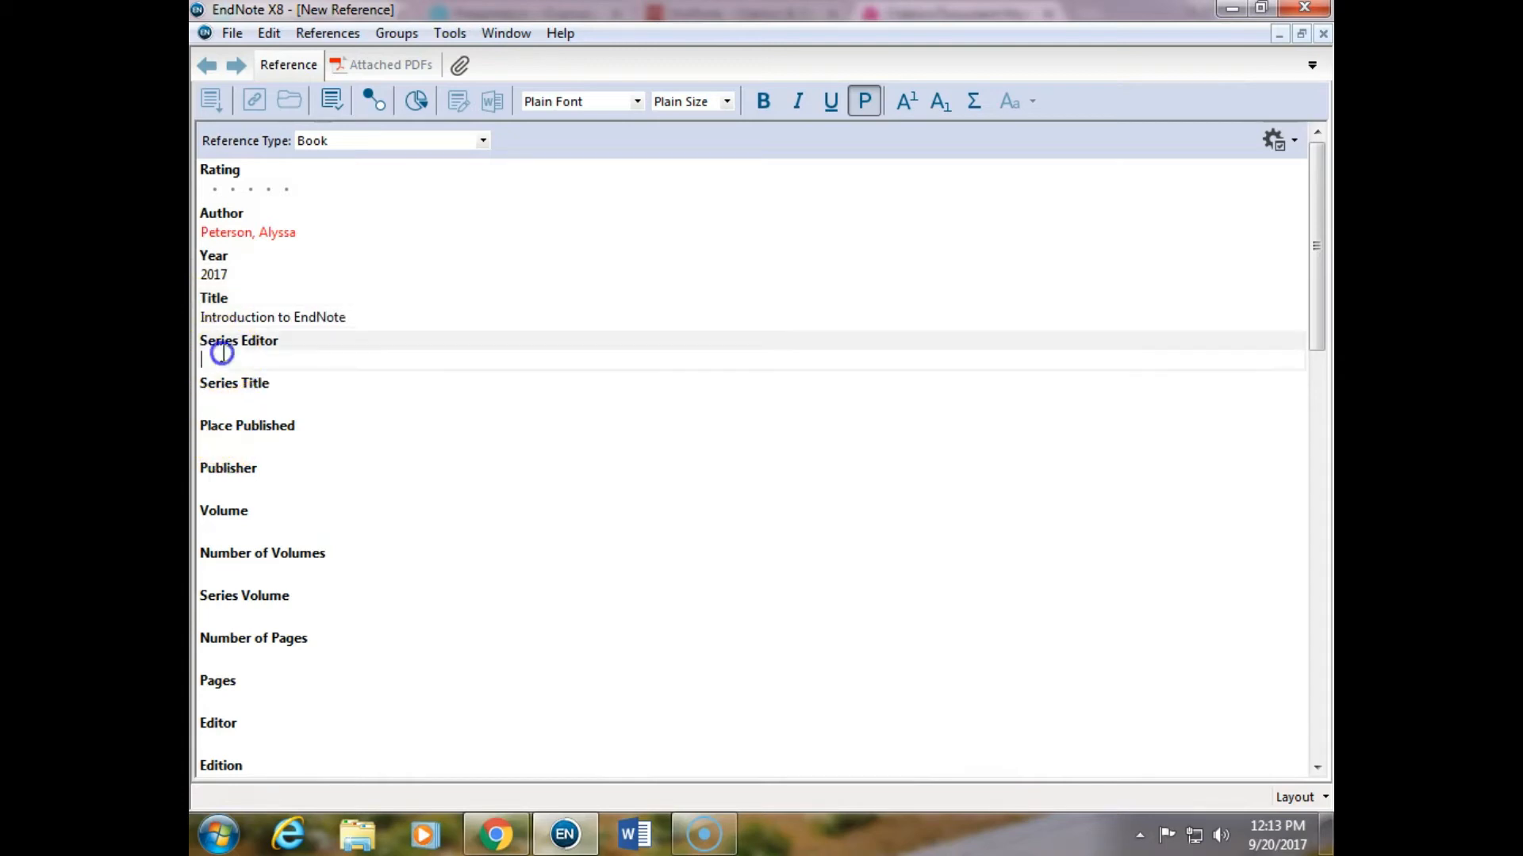
click(229, 396)
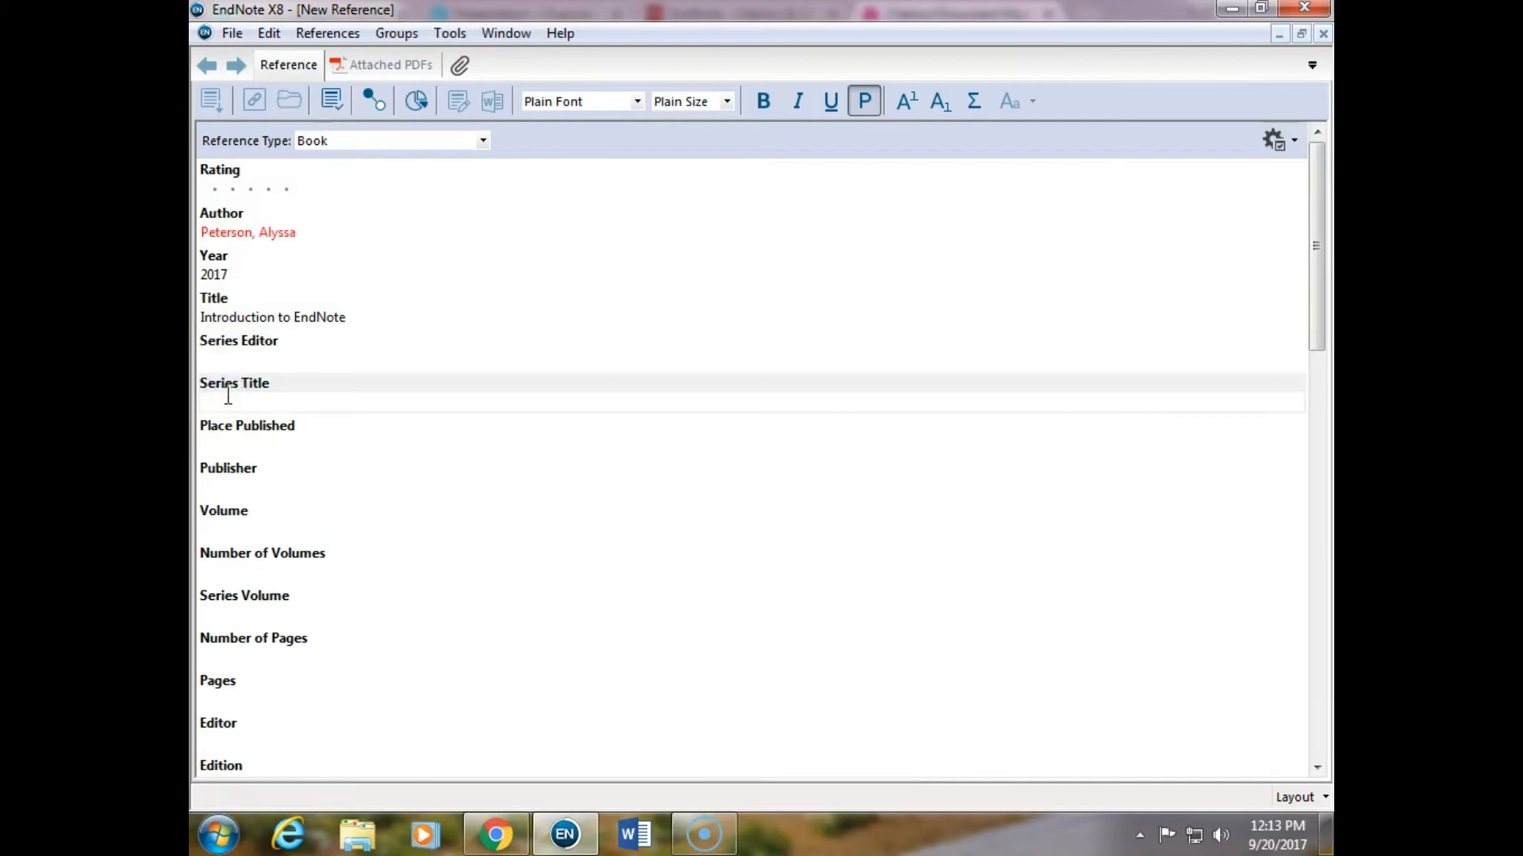
click(241, 437)
text(Tuls)
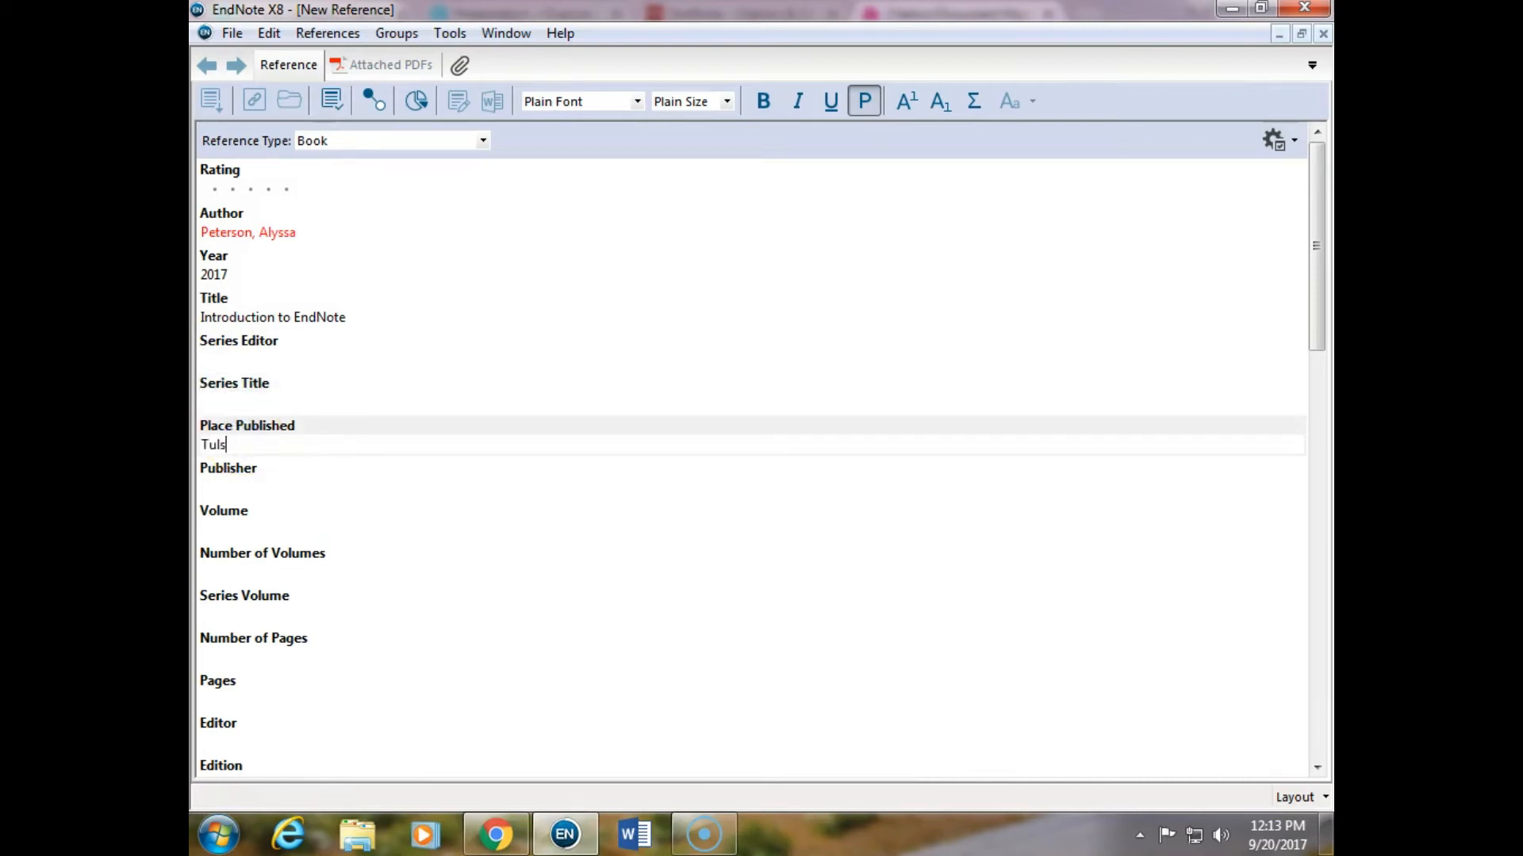
text(a, OK)
click(210, 482)
text(University of Oklaho)
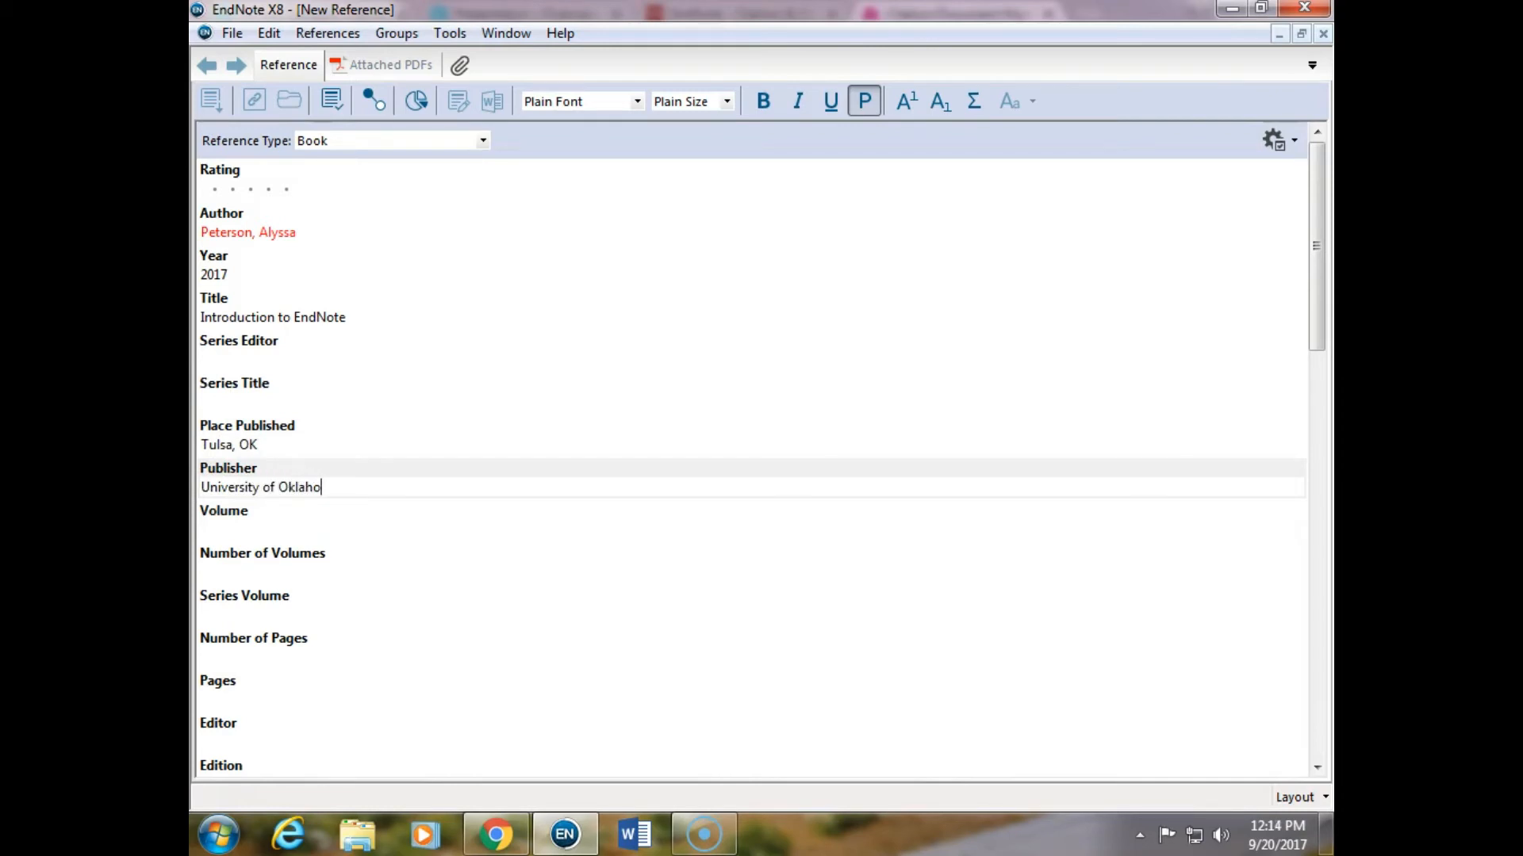
text(ma Press)
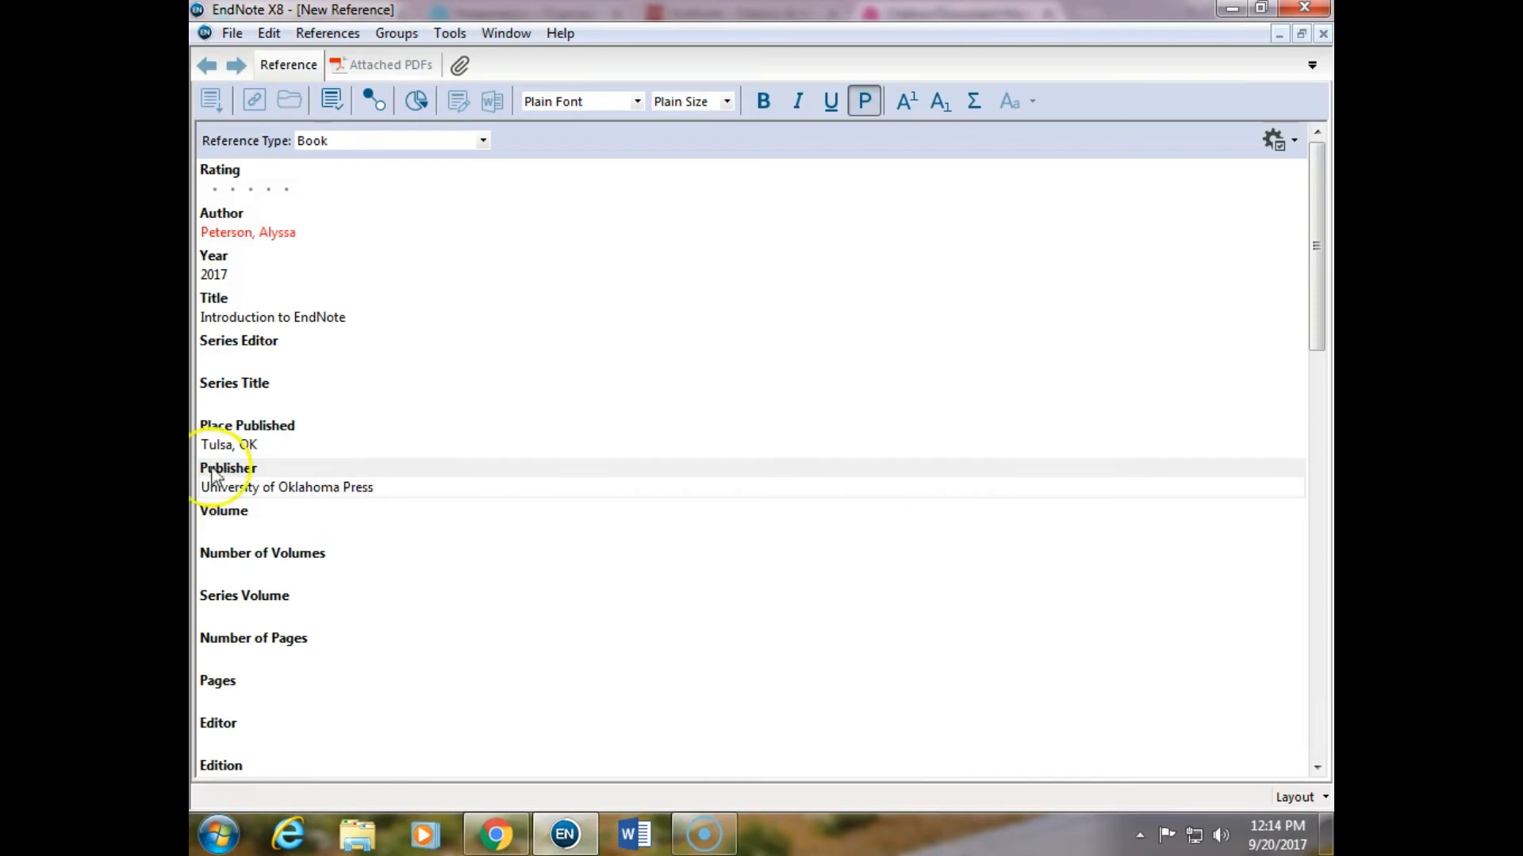
Set the volume to 1 and the pages to 157, and close the reference with its changes saved.
click(204, 526)
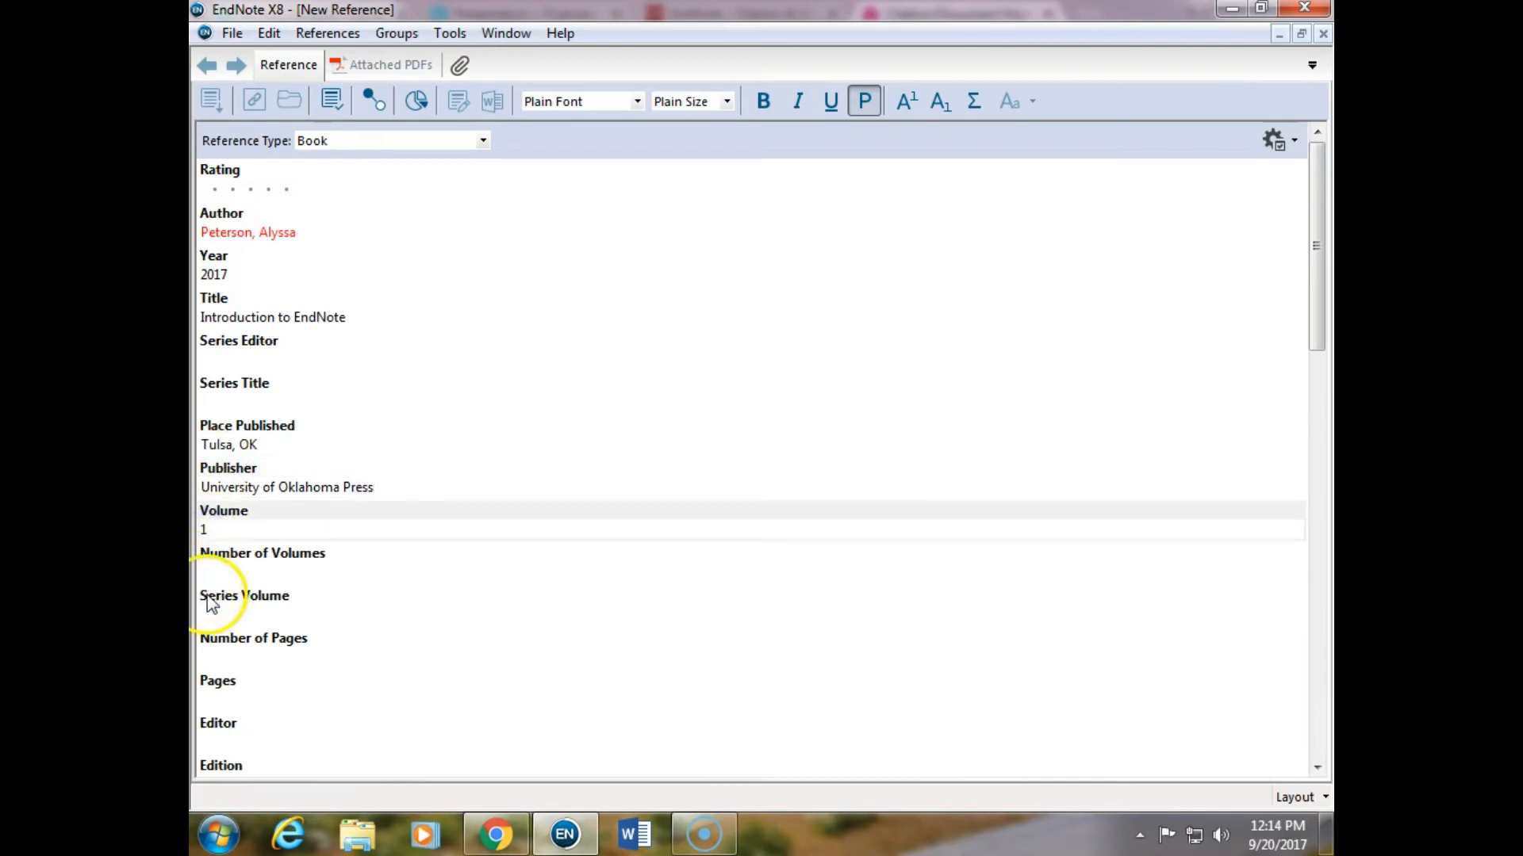
click(233, 698)
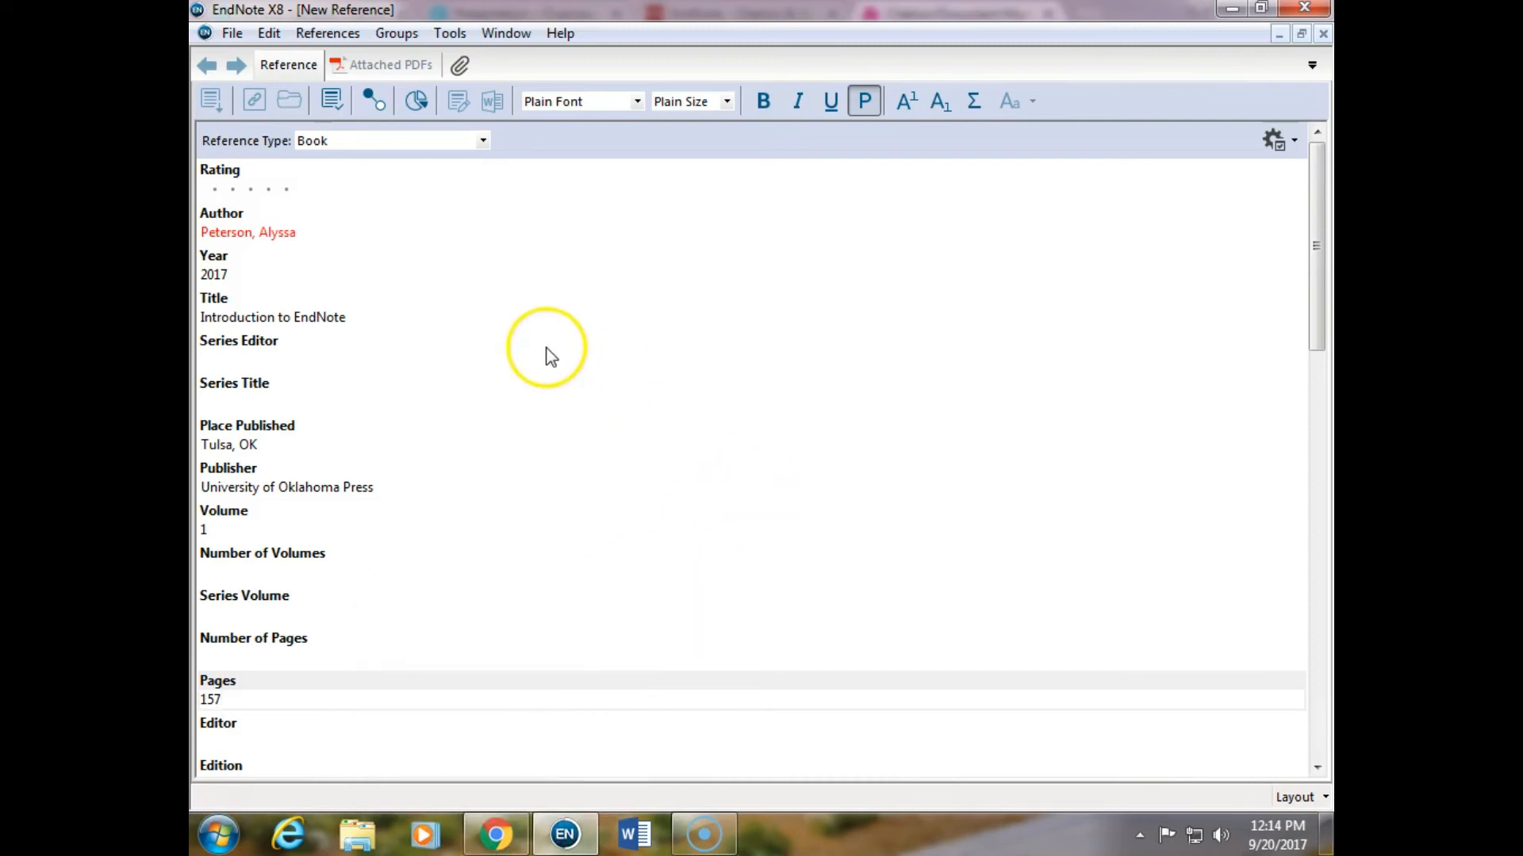
click(1323, 33)
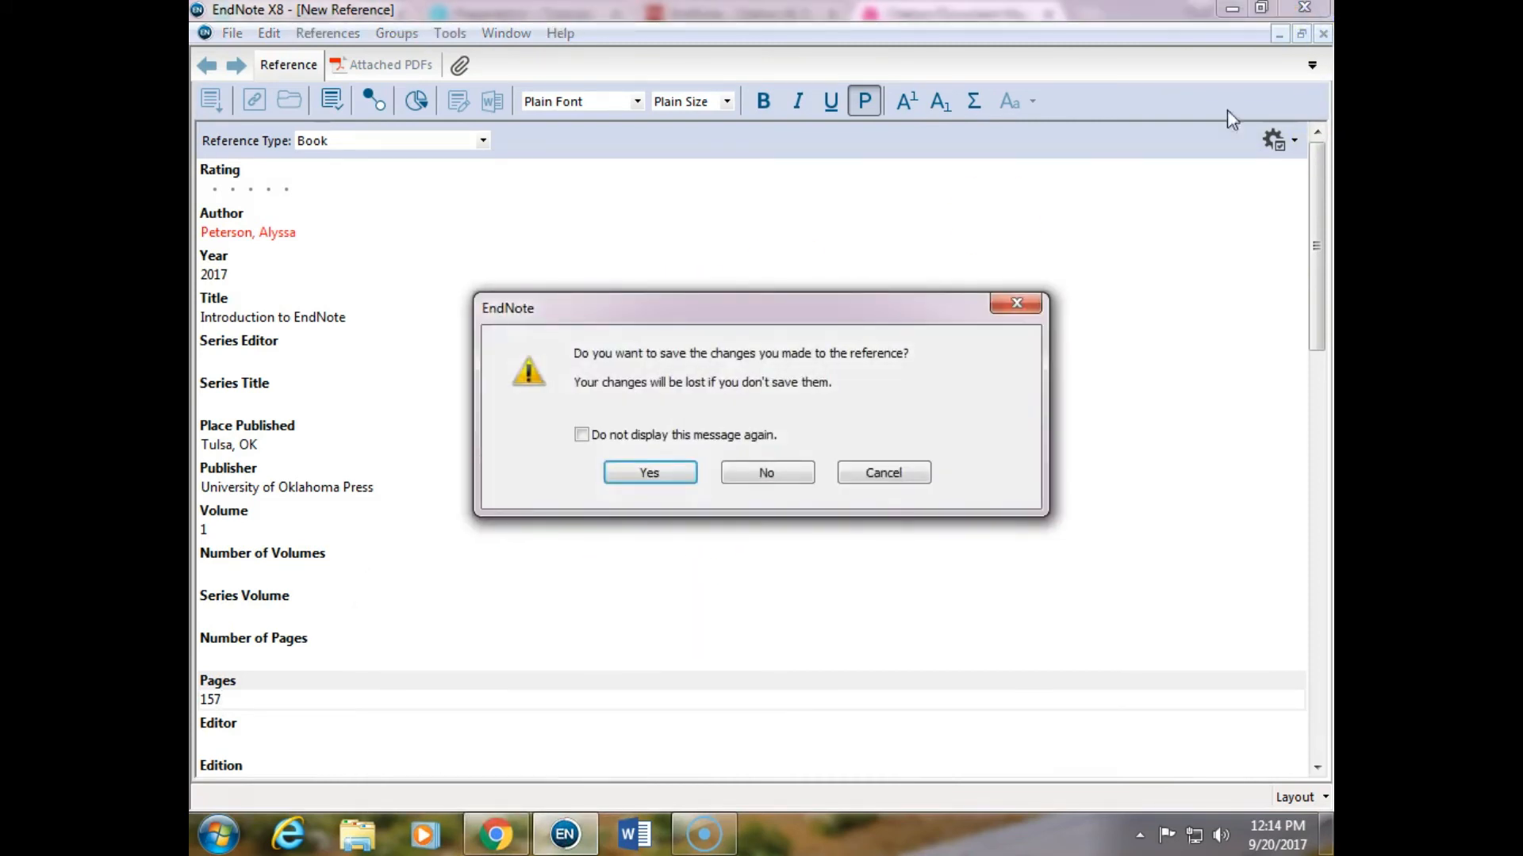
click(644, 474)
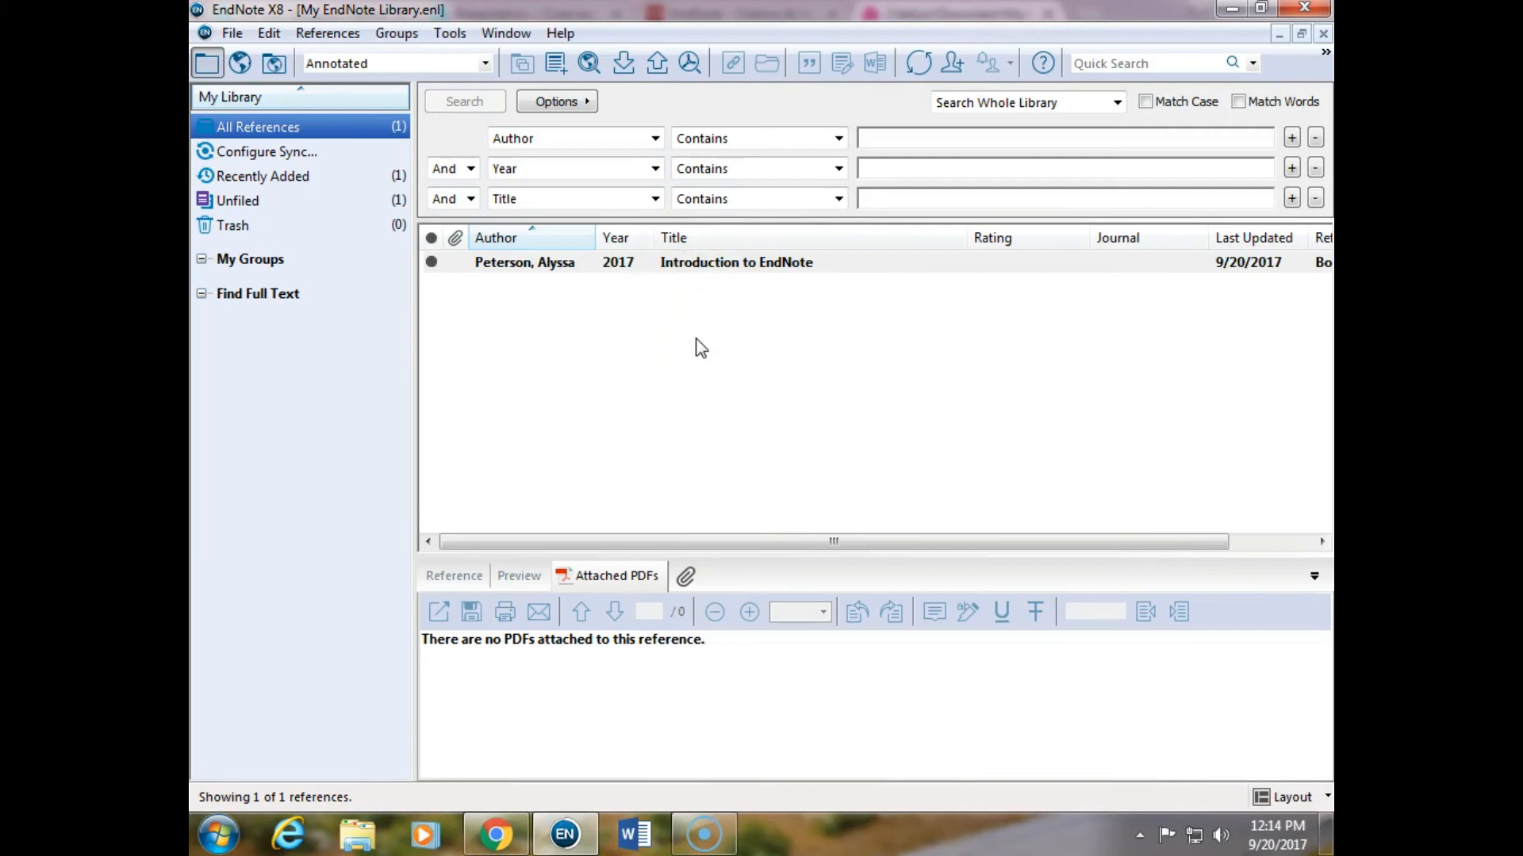
Set the saved book reference's Number of Volumes to 3 and preview its formatted citation.
click(453, 576)
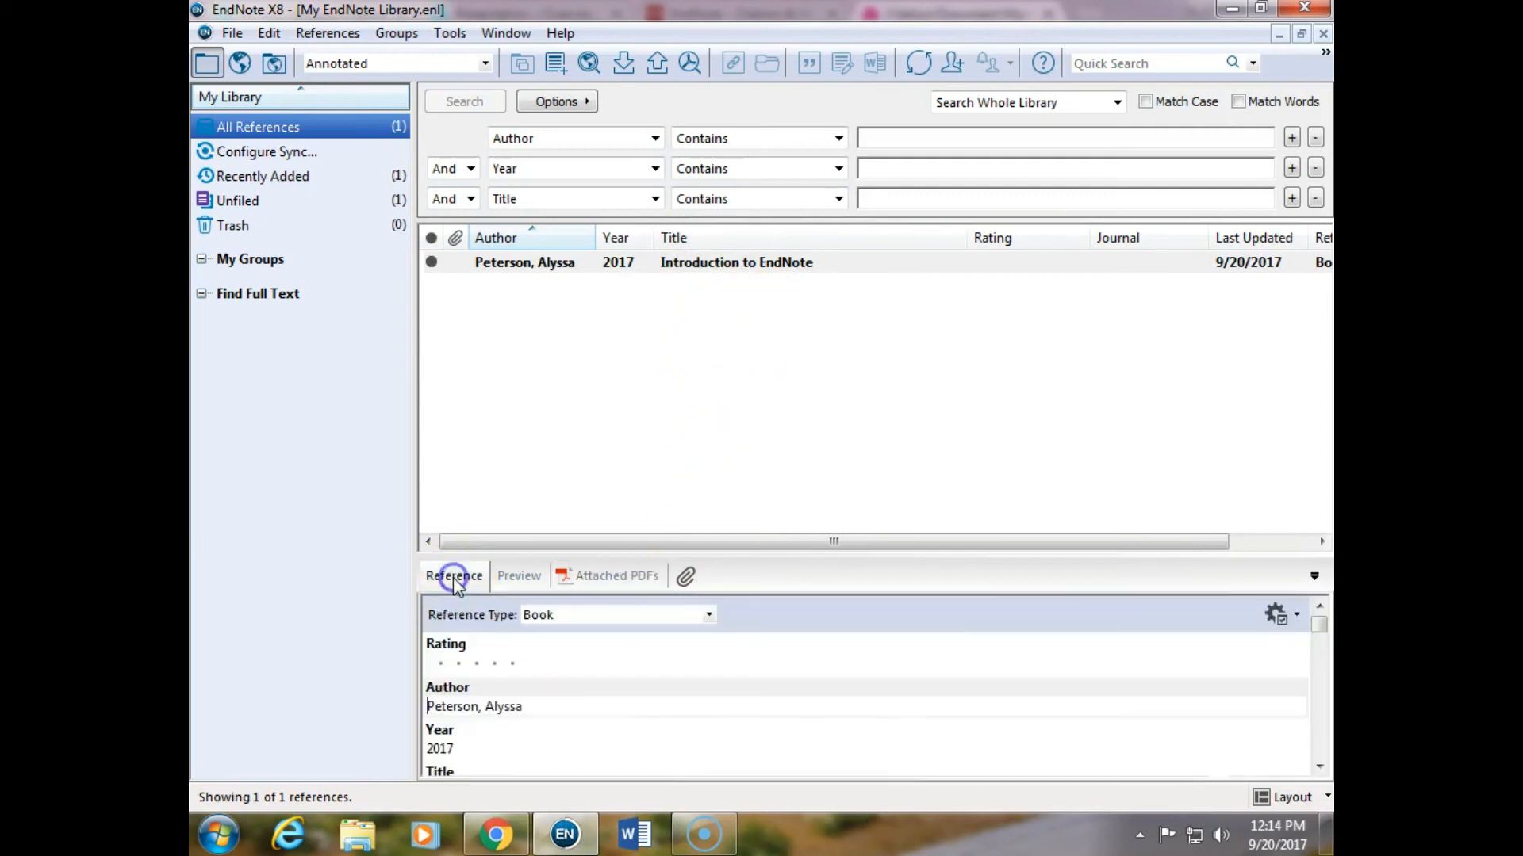
scroll(486, 681, down, 5)
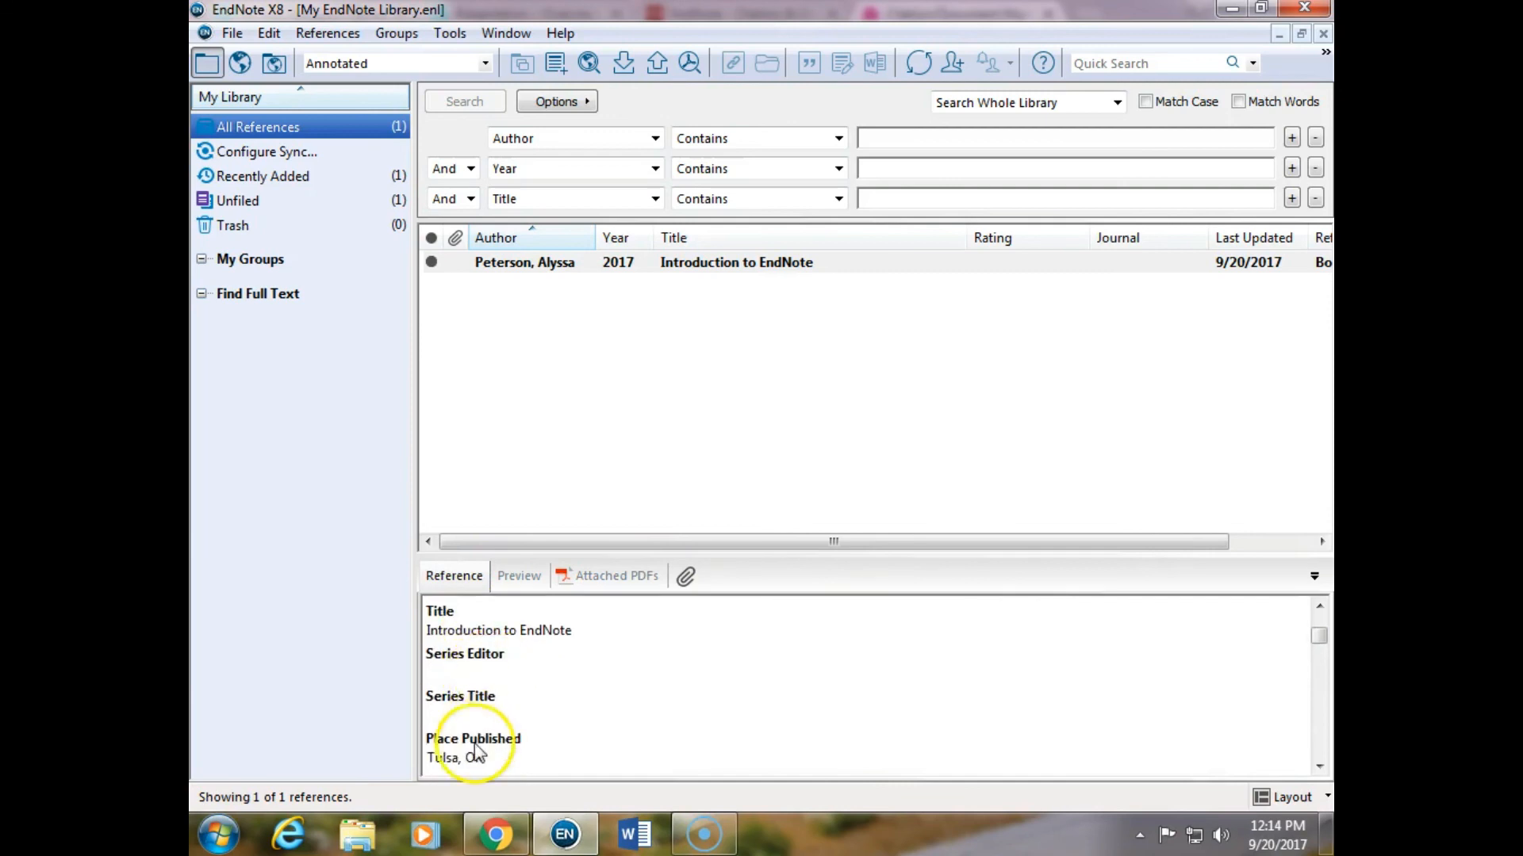
scroll(476, 749, down, 3)
click(455, 680)
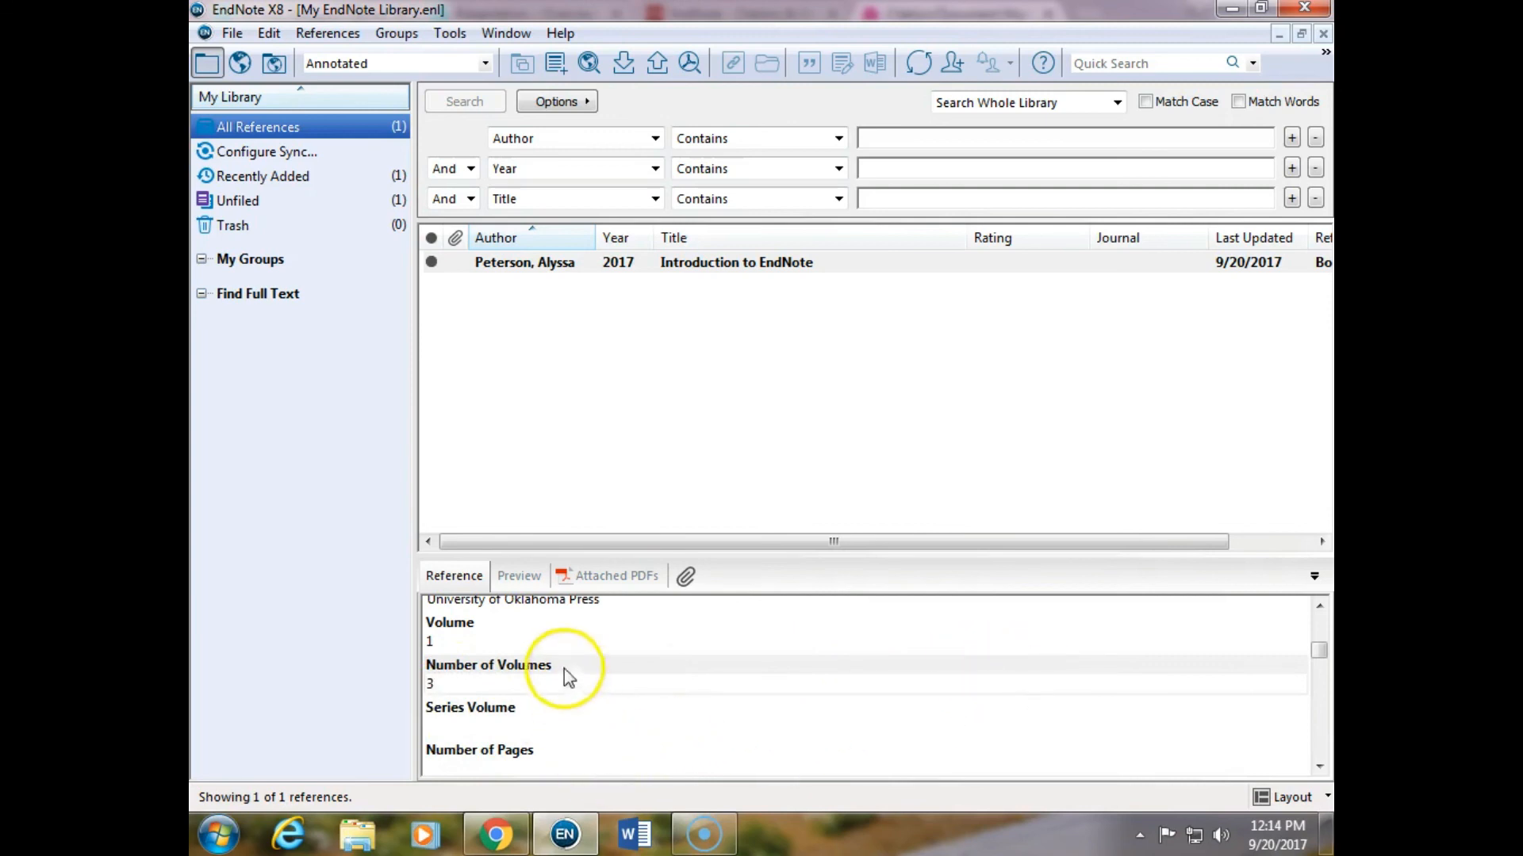
click(527, 578)
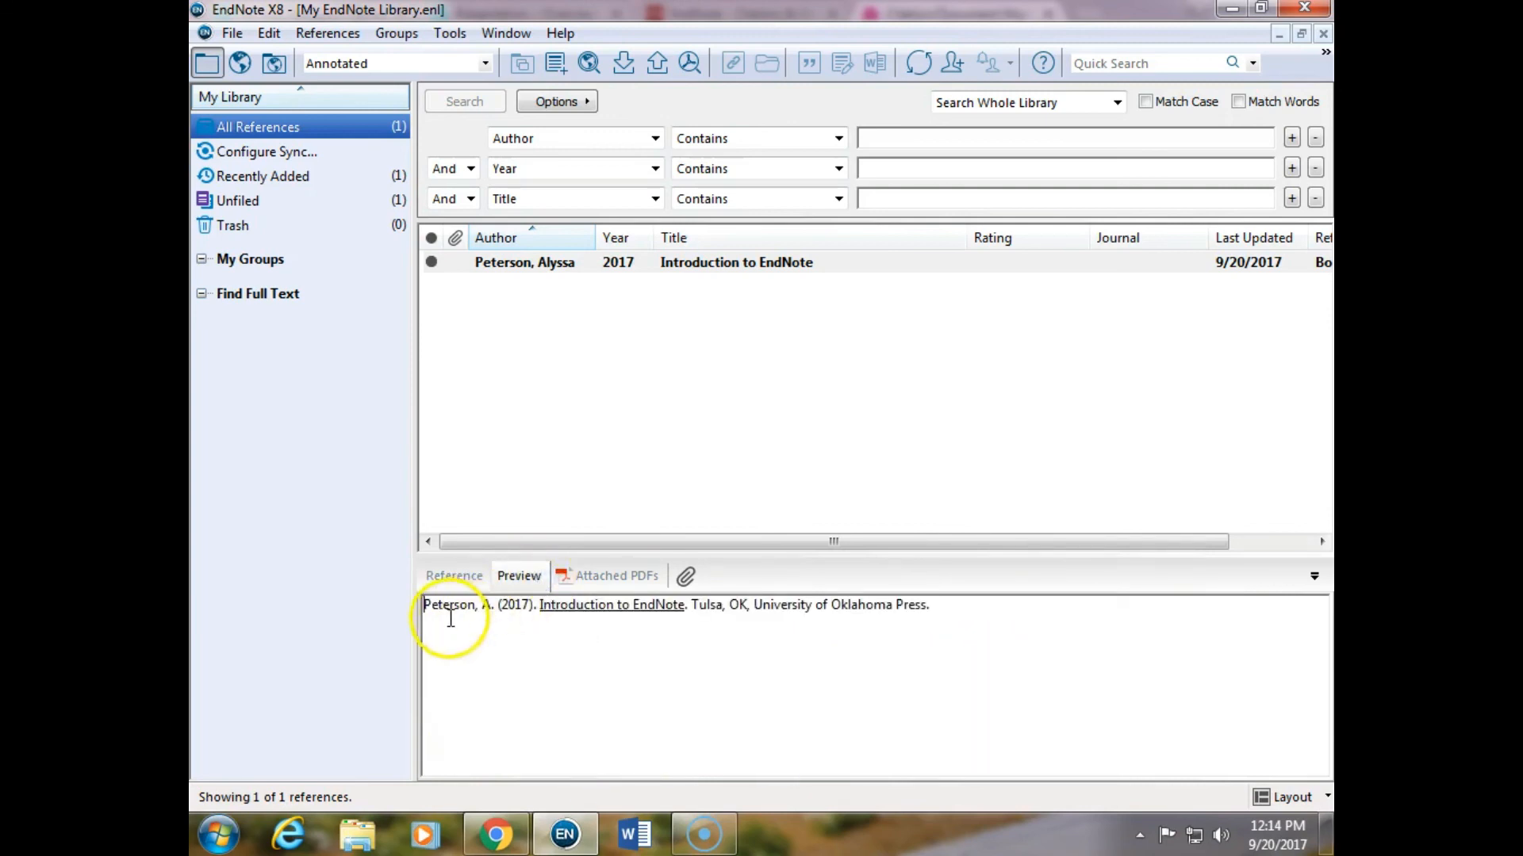